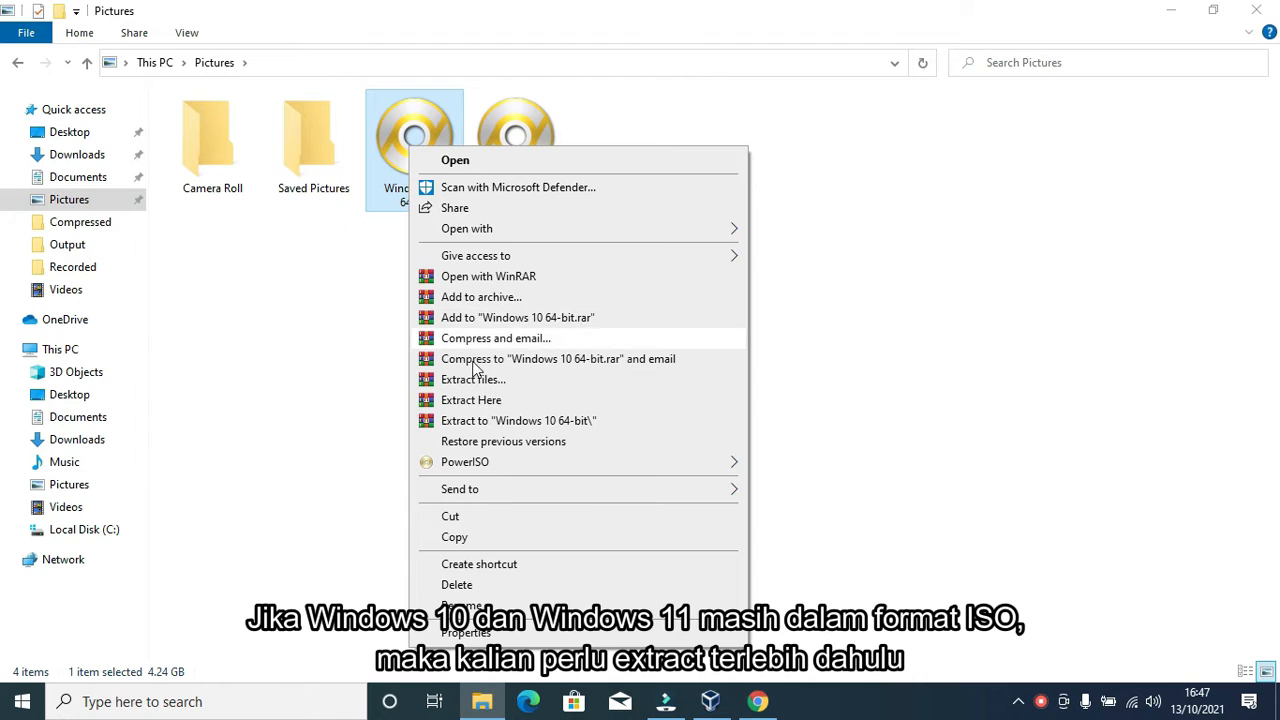
Step: Extract the Windows 10 64-bit ISO with WinRAR into a new Pictures\Windows 10 64-bit folder
{"action": "left_click", "coordinate": [505, 381]}
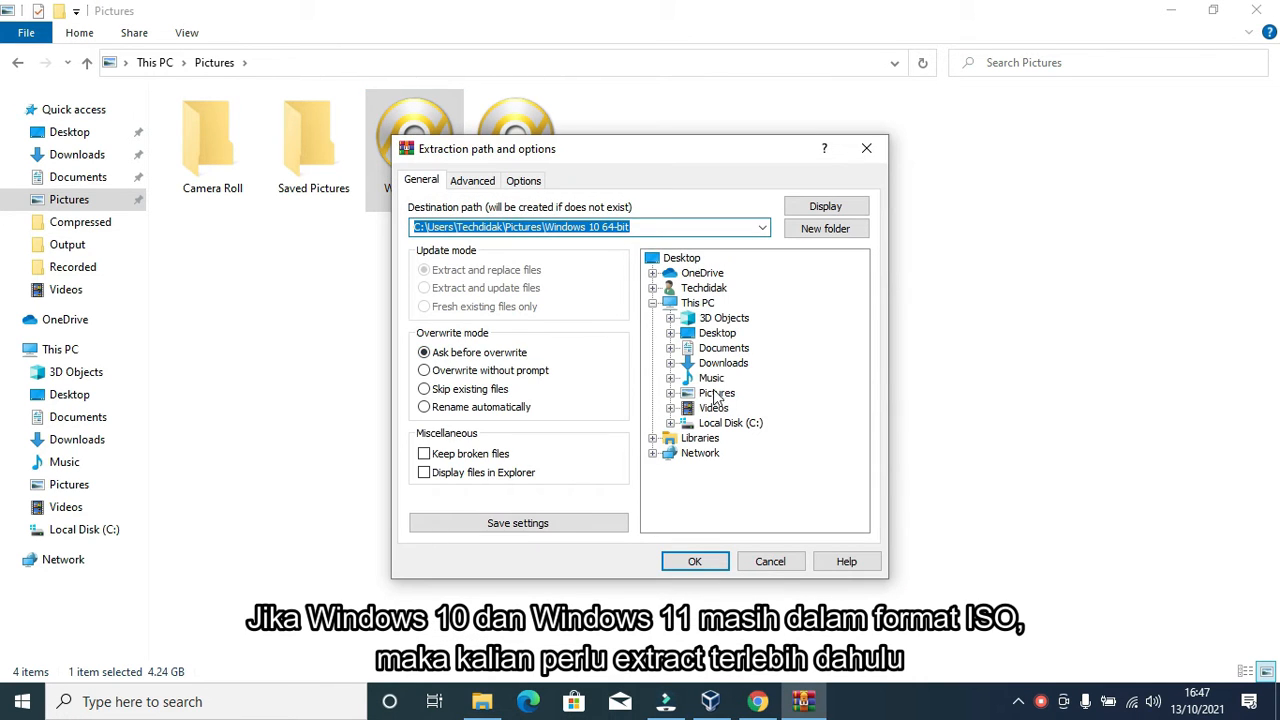
{"action": "left_click", "coordinate": [716, 394]}
{"action": "double_click", "coordinate": [726, 398]}
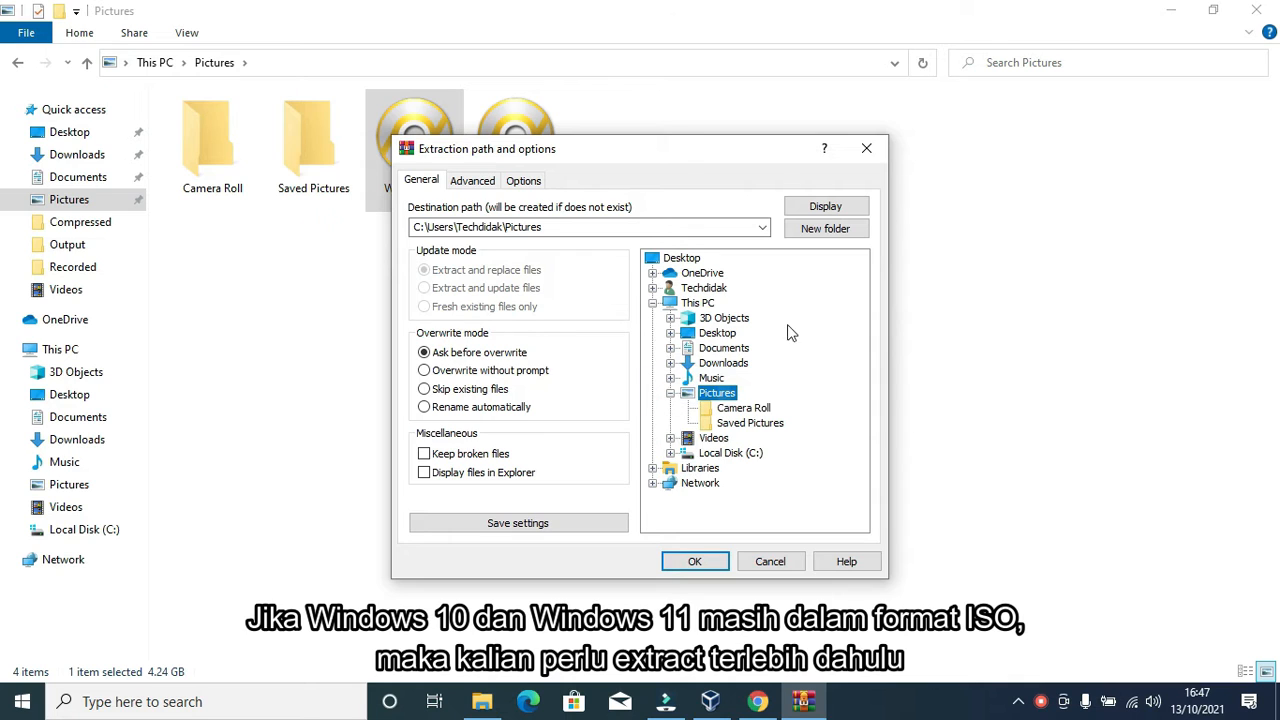
{"action": "left_click", "coordinate": [818, 231]}
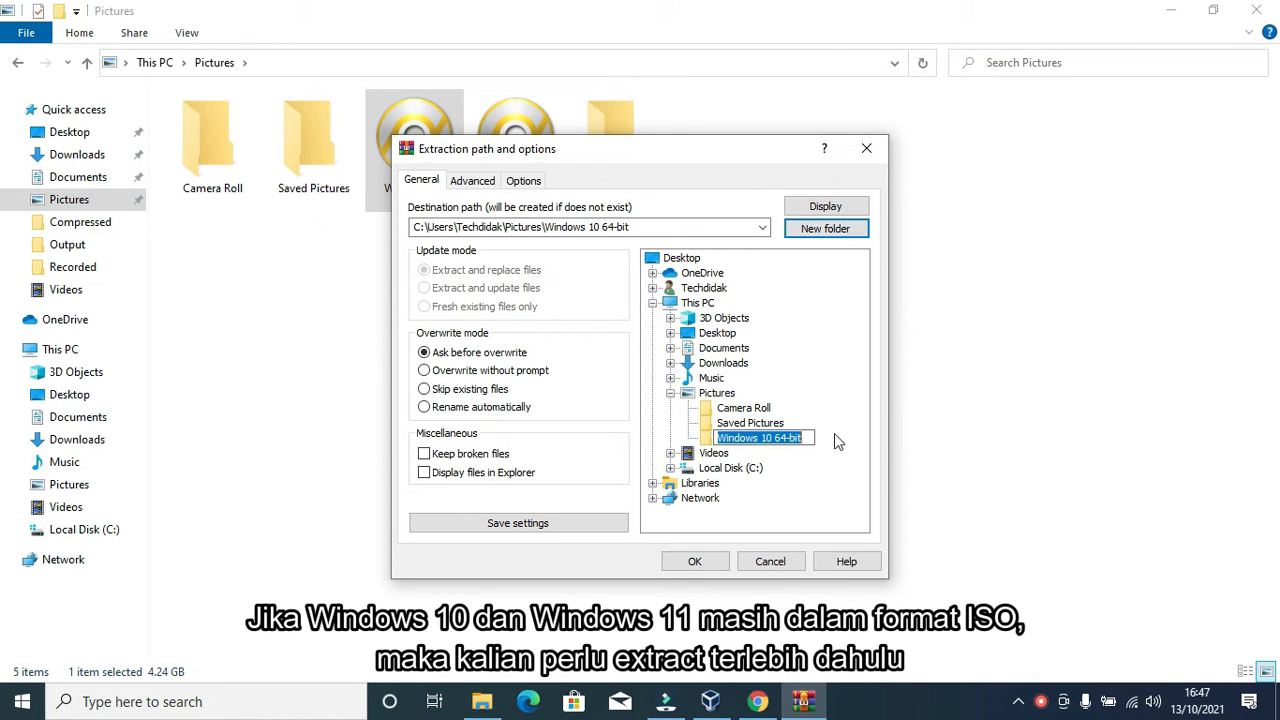
{"action": "left_click", "coordinate": [710, 563]}
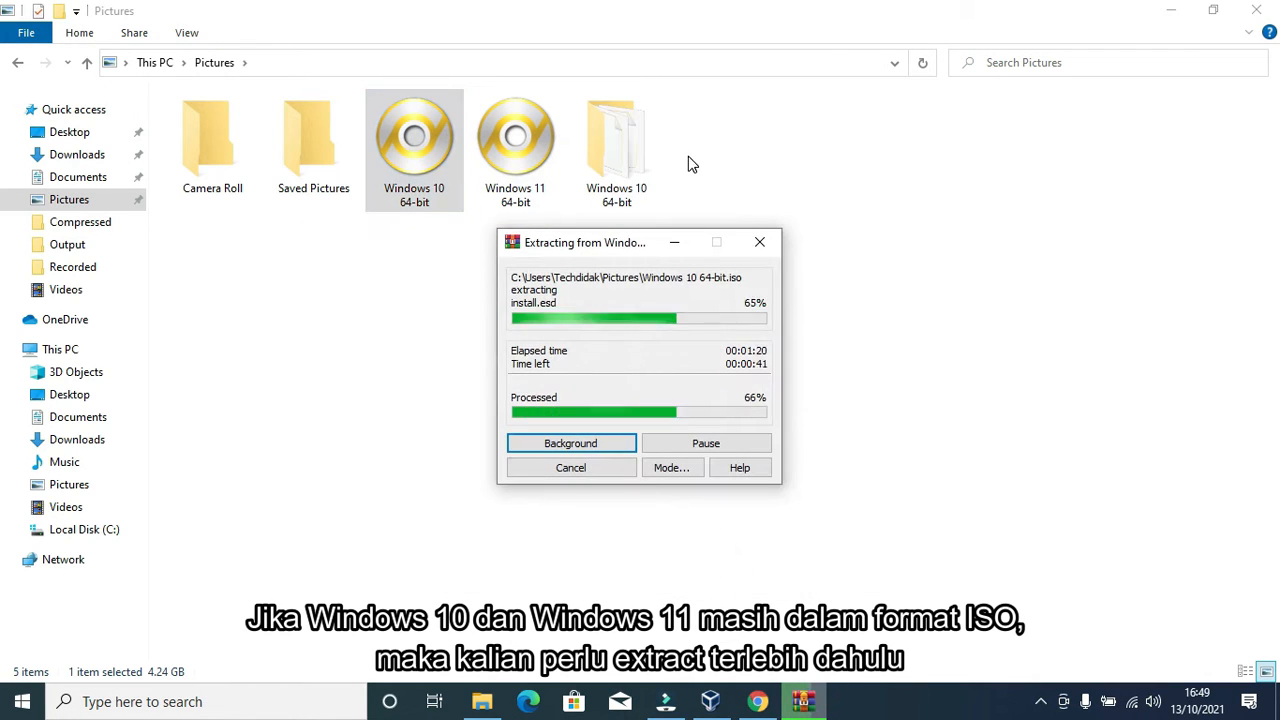
{"action": "left_click", "coordinate": [607, 170]}
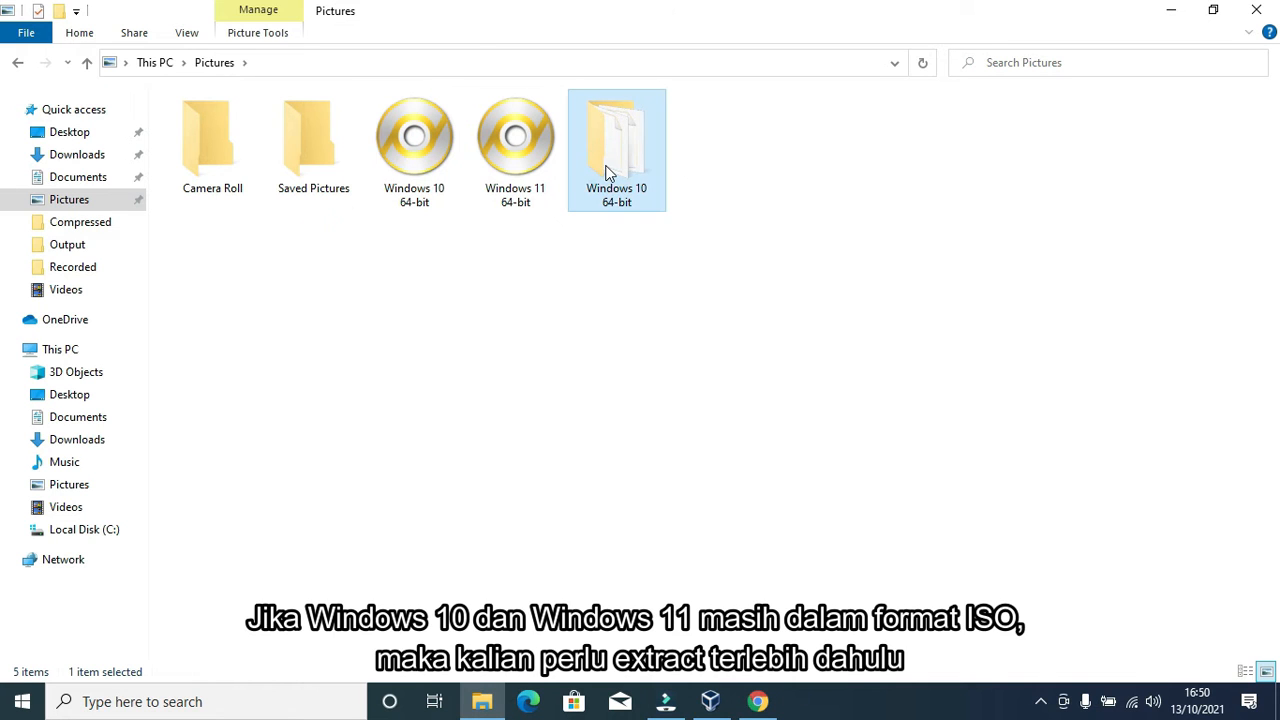
Step: Extract the Windows 11 64-bit ISO with WinRAR into a new Pictures\Windows 11 64-bit folder
{"action": "left_click", "coordinate": [504, 168]}
{"action": "right_click", "coordinate": [504, 168]}
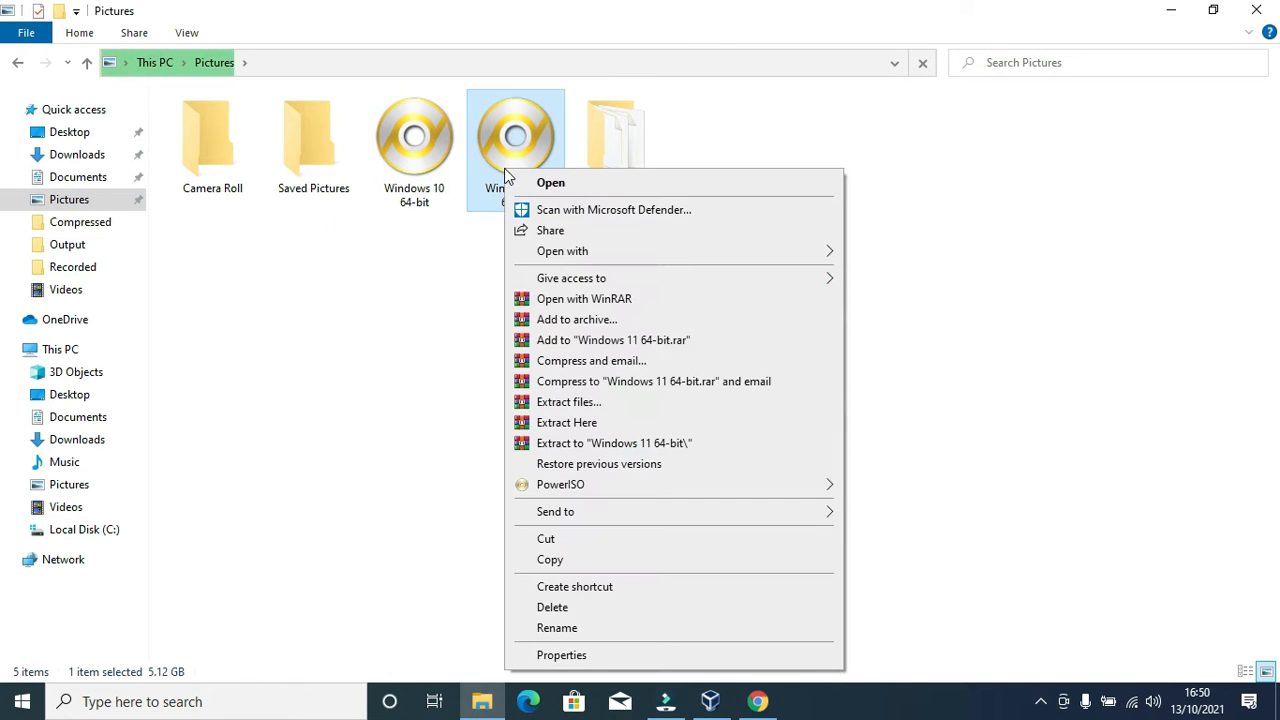
{"action": "left_click", "coordinate": [548, 404]}
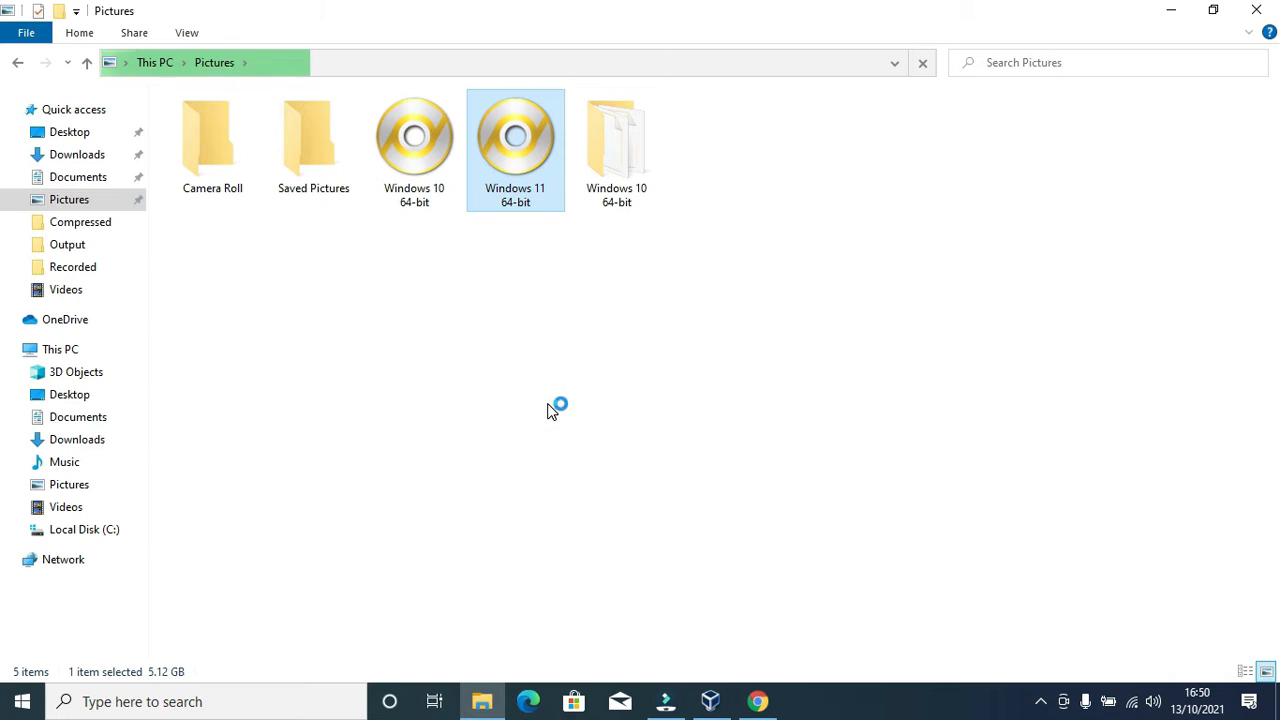
{"action": "left_click", "coordinate": [716, 394]}
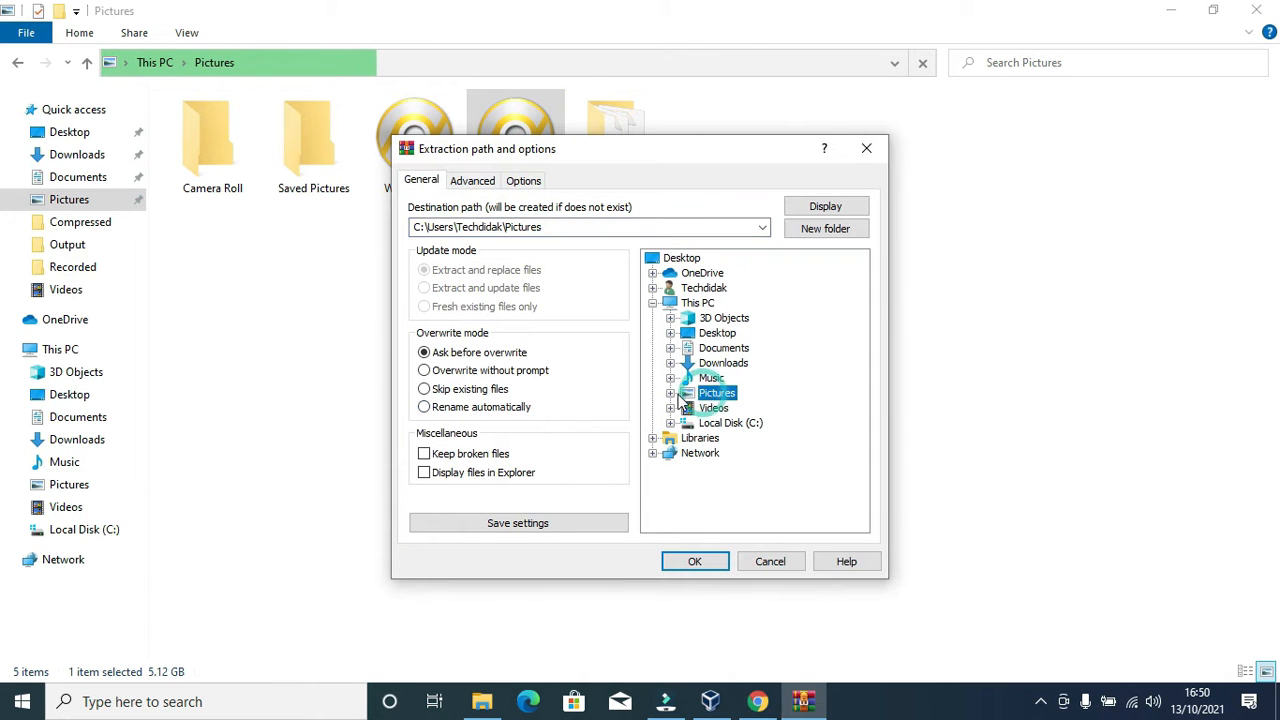
{"action": "left_click", "coordinate": [826, 229]}
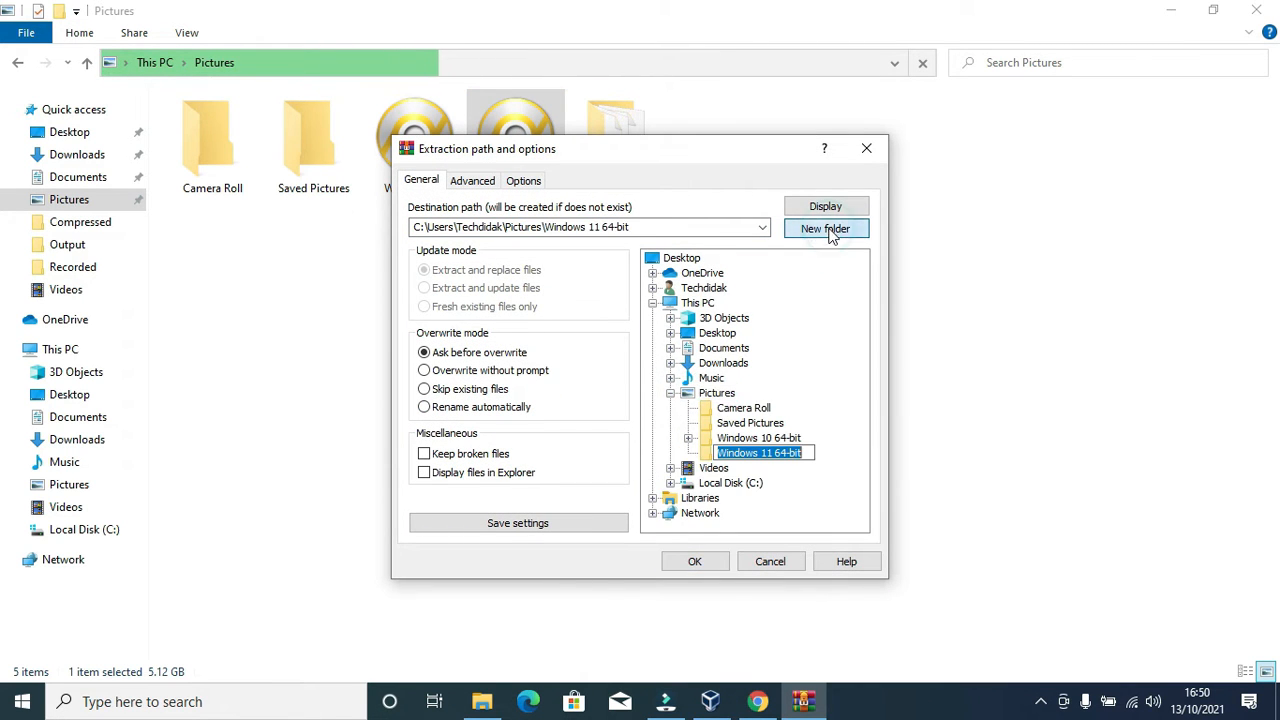
{"action": "left_click", "coordinate": [694, 561]}
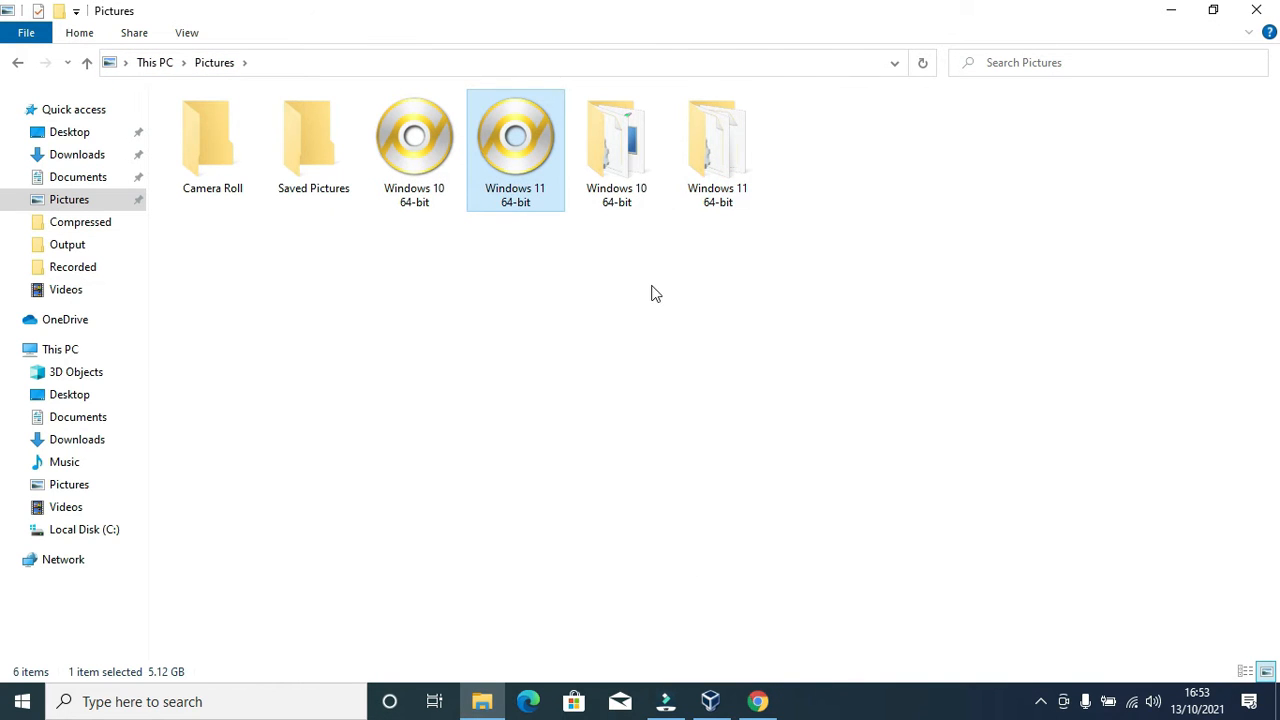
{"action": "left_click", "coordinate": [612, 198]}
{"action": "left_click", "coordinate": [697, 203]}
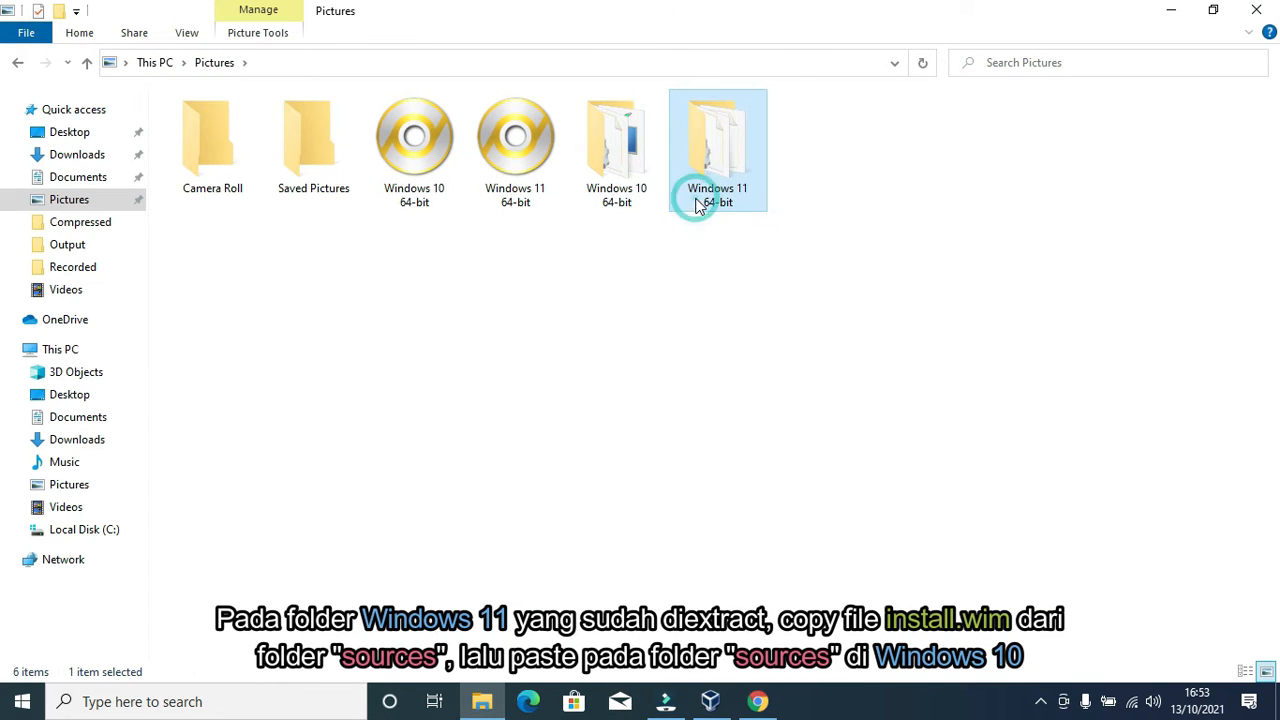
Step: Open the Windows 11 64-bit sources folder and show its files in Details view
{"action": "double_click", "coordinate": [722, 140]}
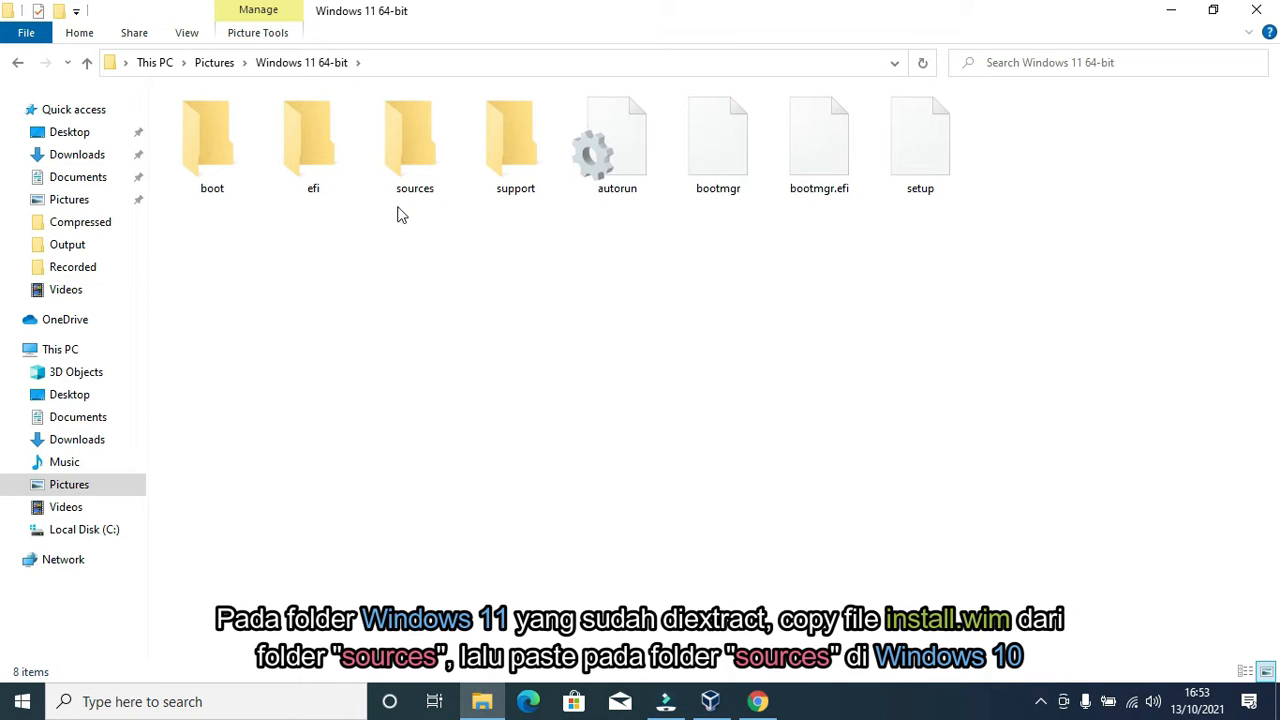
{"action": "double_click", "coordinate": [407, 131]}
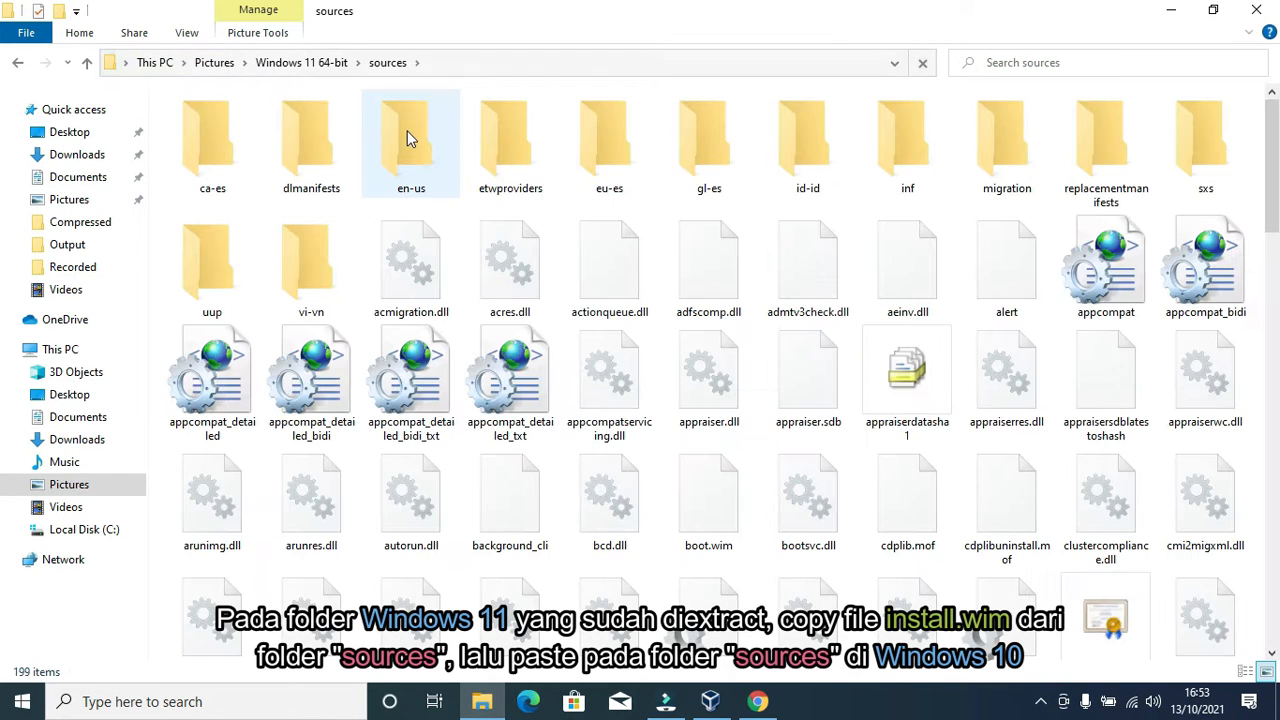
{"action": "left_click_drag", "start_coordinate": [1274, 180], "coordinate": [1275, 327]}
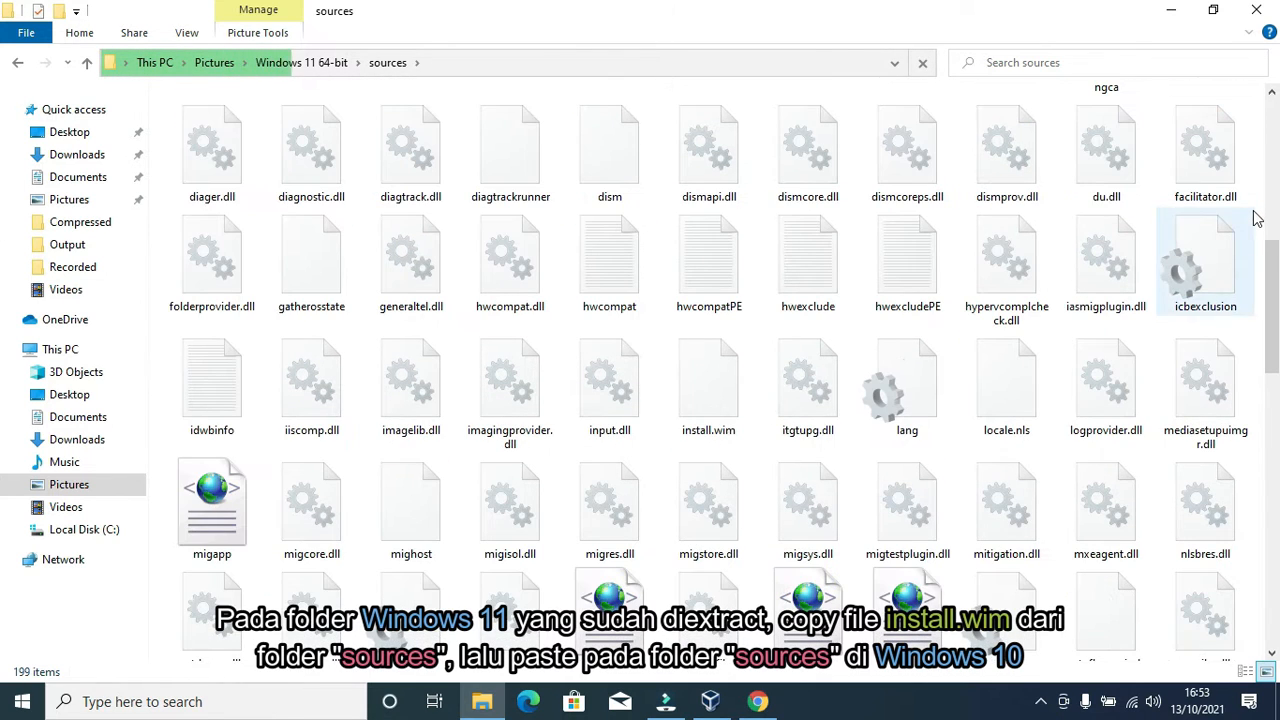
{"action": "right_click", "coordinate": [1254, 206]}
{"action": "left_click", "coordinate": [1160, 218]}
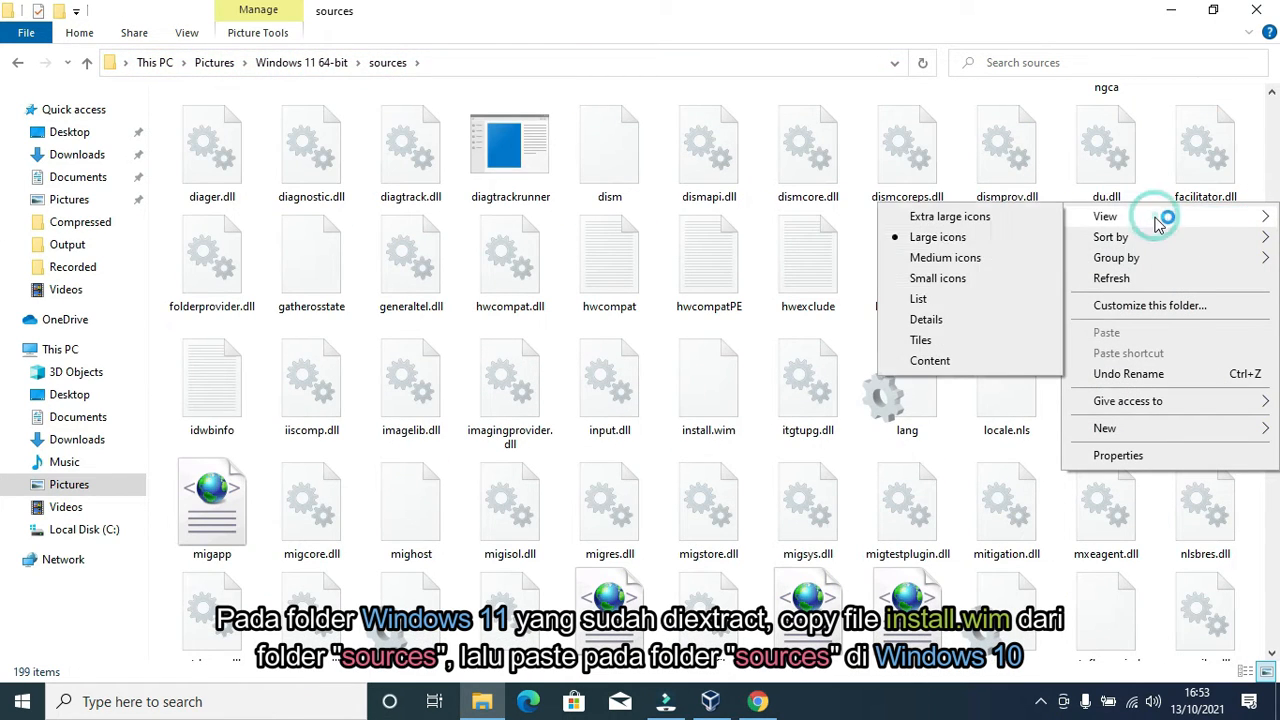
{"action": "left_click", "coordinate": [945, 298]}
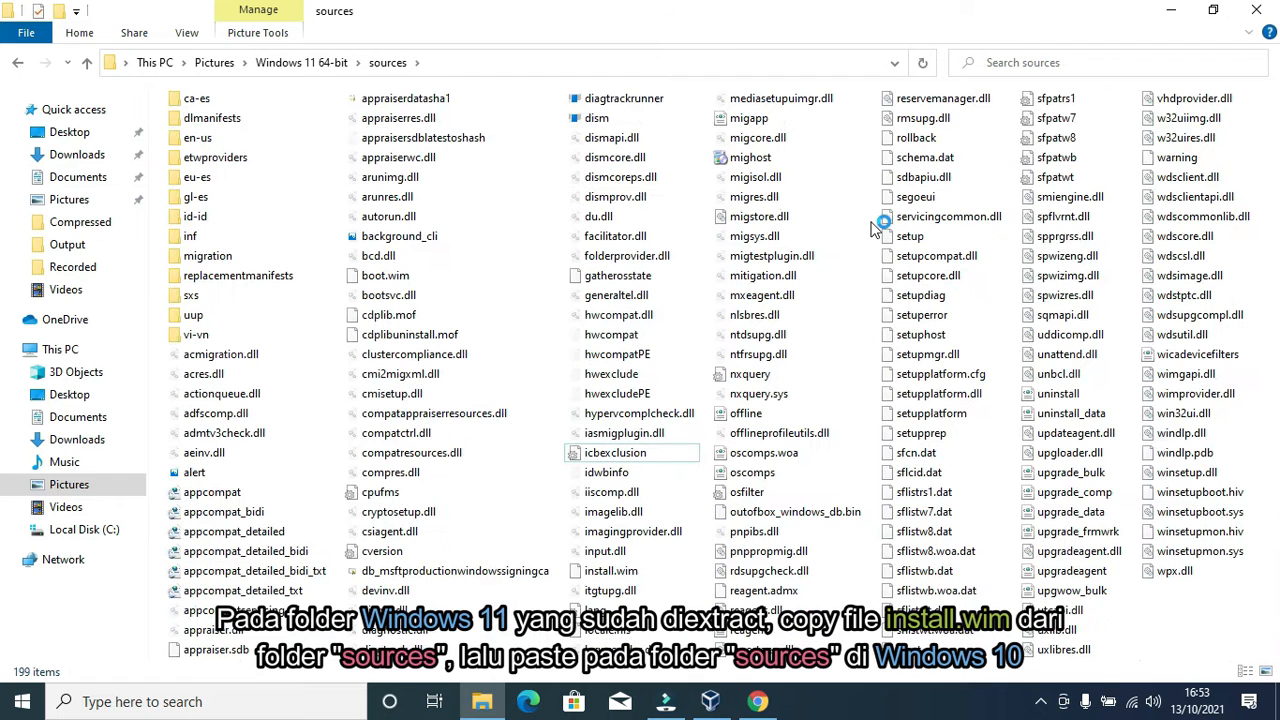
{"action": "right_click", "coordinate": [1263, 100]}
{"action": "left_click", "coordinate": [1160, 106]}
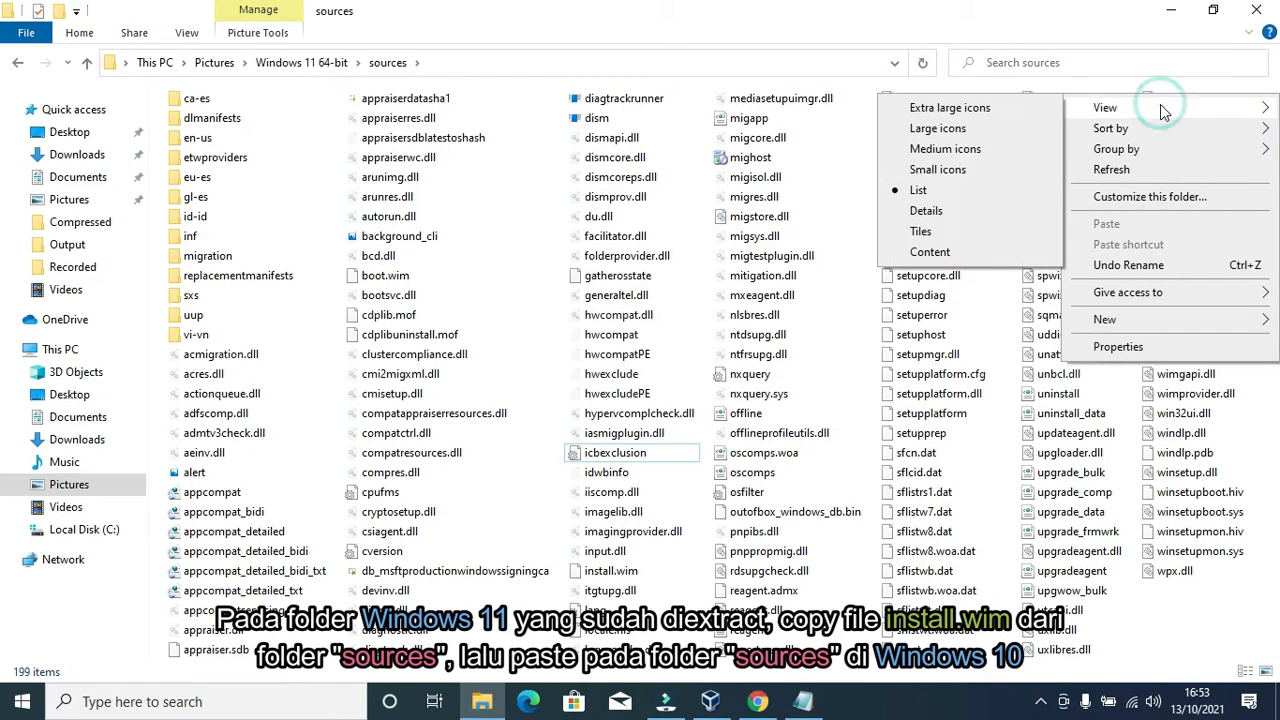
{"action": "left_click", "coordinate": [925, 209]}
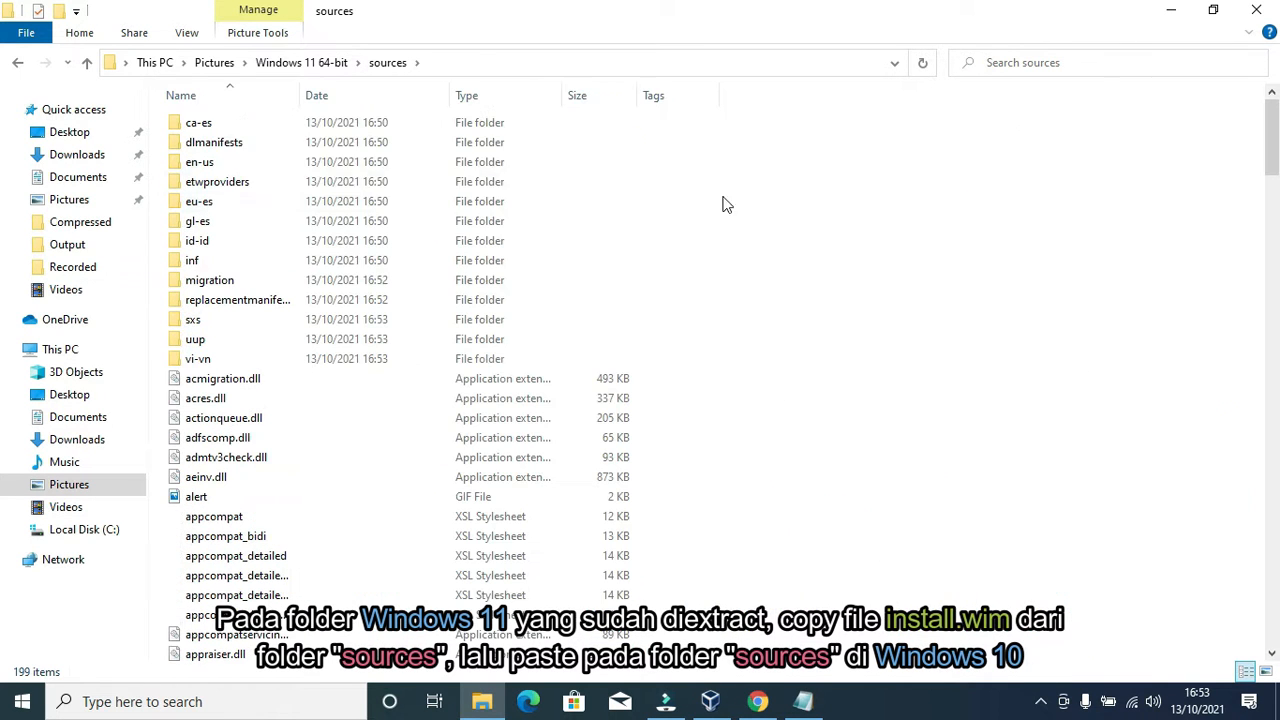
Step: Sort by size, copy the 4,671,480 KB install.wim, and return to Pictures
{"action": "left_click", "coordinate": [605, 100]}
{"action": "left_click", "coordinate": [245, 126]}
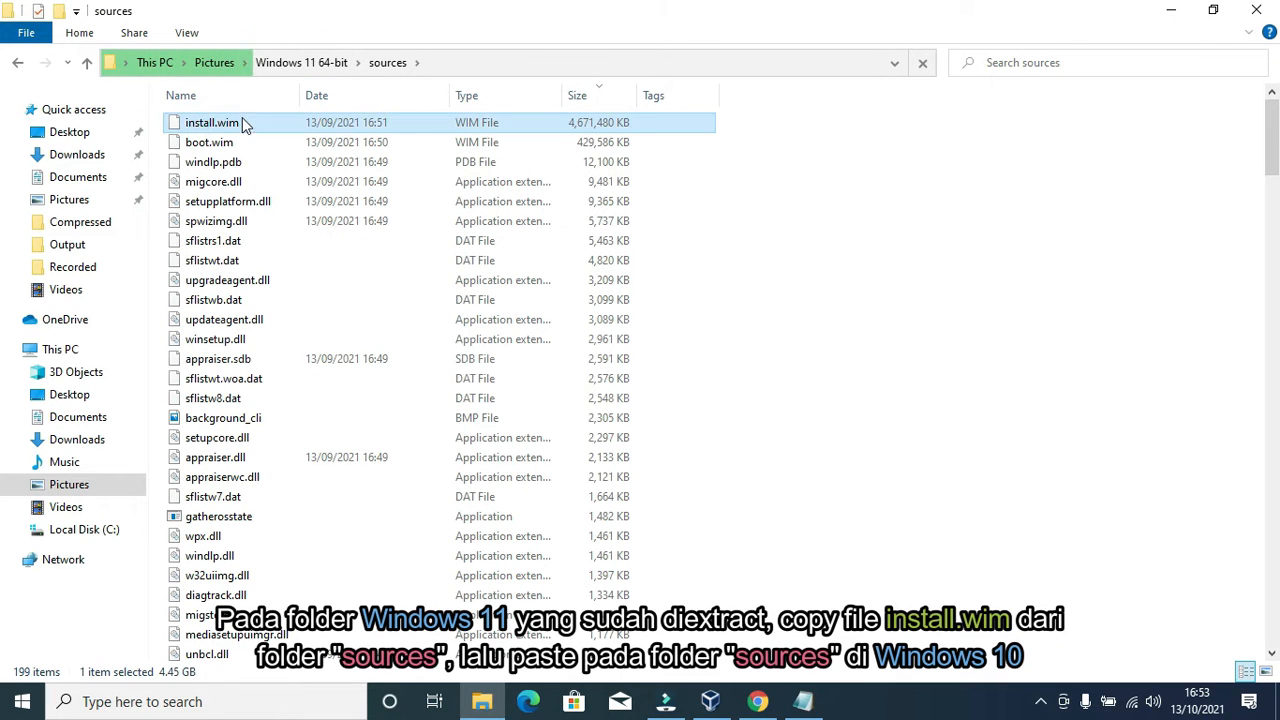
{"action": "right_click", "coordinate": [249, 129]}
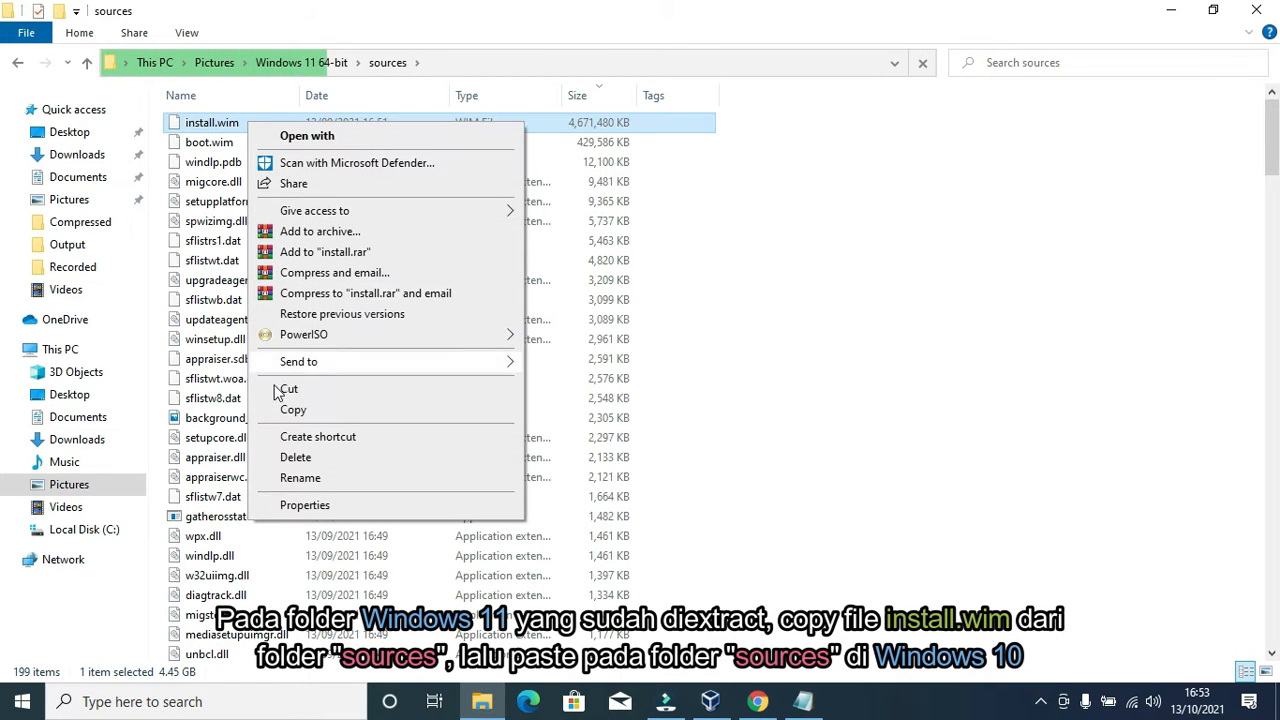
{"action": "left_click", "coordinate": [294, 410]}
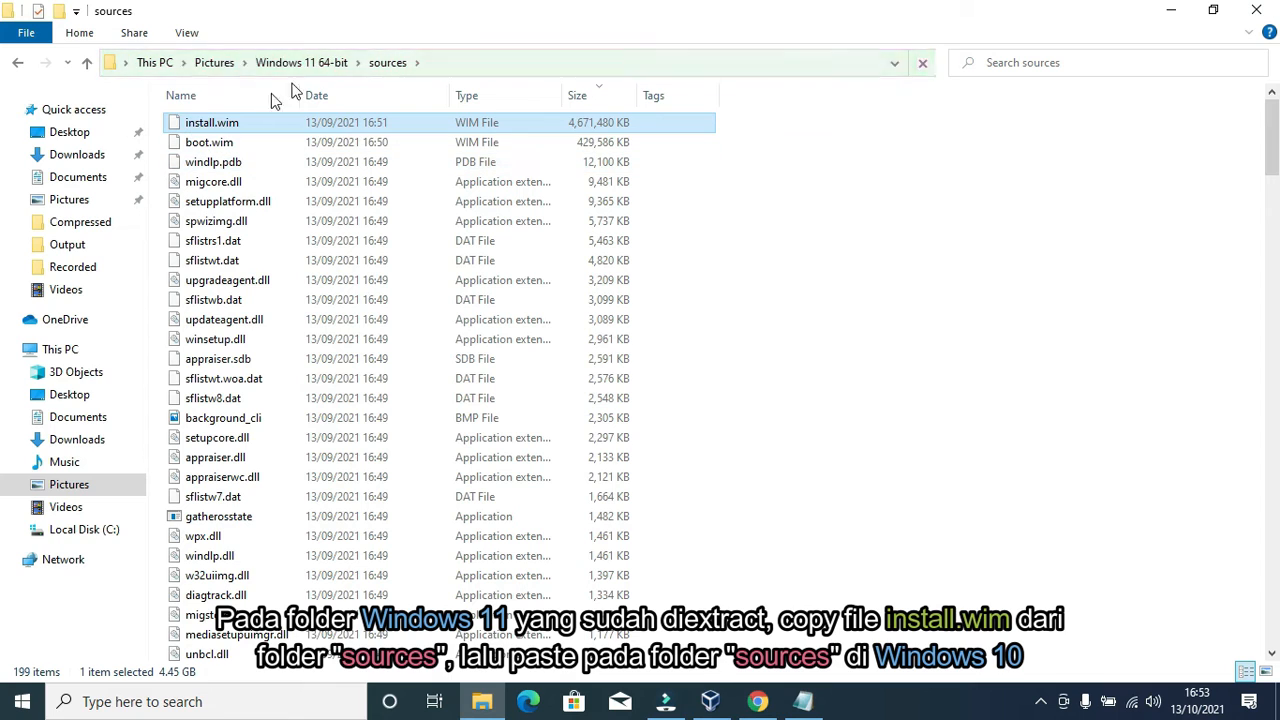
{"action": "left_click", "coordinate": [215, 62]}
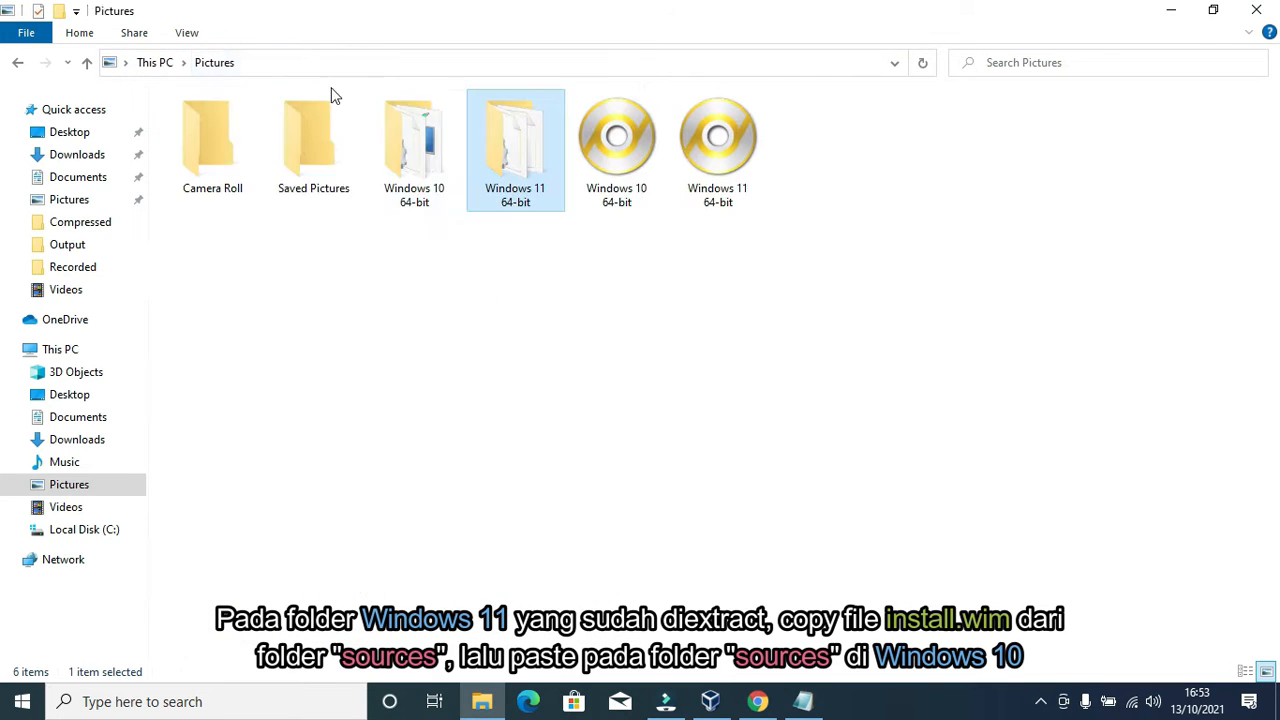
Step: Paste the copied install.wim into the Windows 10 64-bit sources folder
{"action": "left_click", "coordinate": [436, 172]}
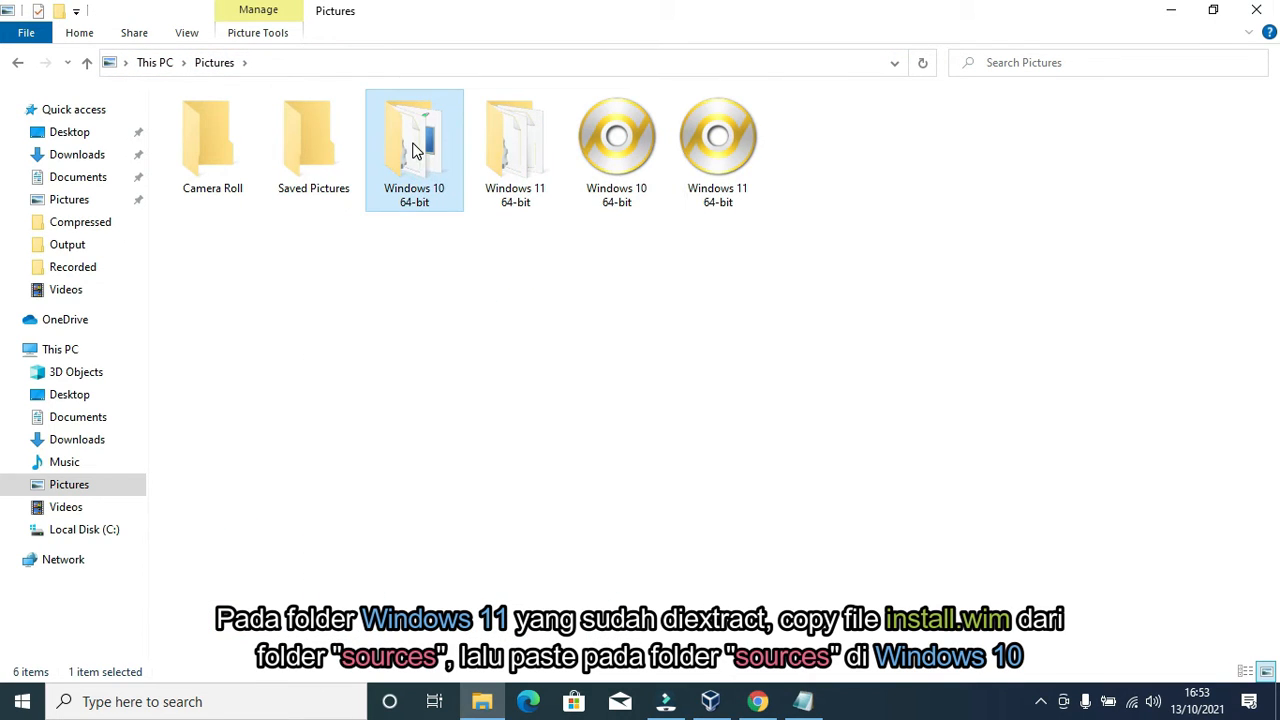
{"action": "double_click", "coordinate": [417, 148]}
{"action": "double_click", "coordinate": [415, 145]}
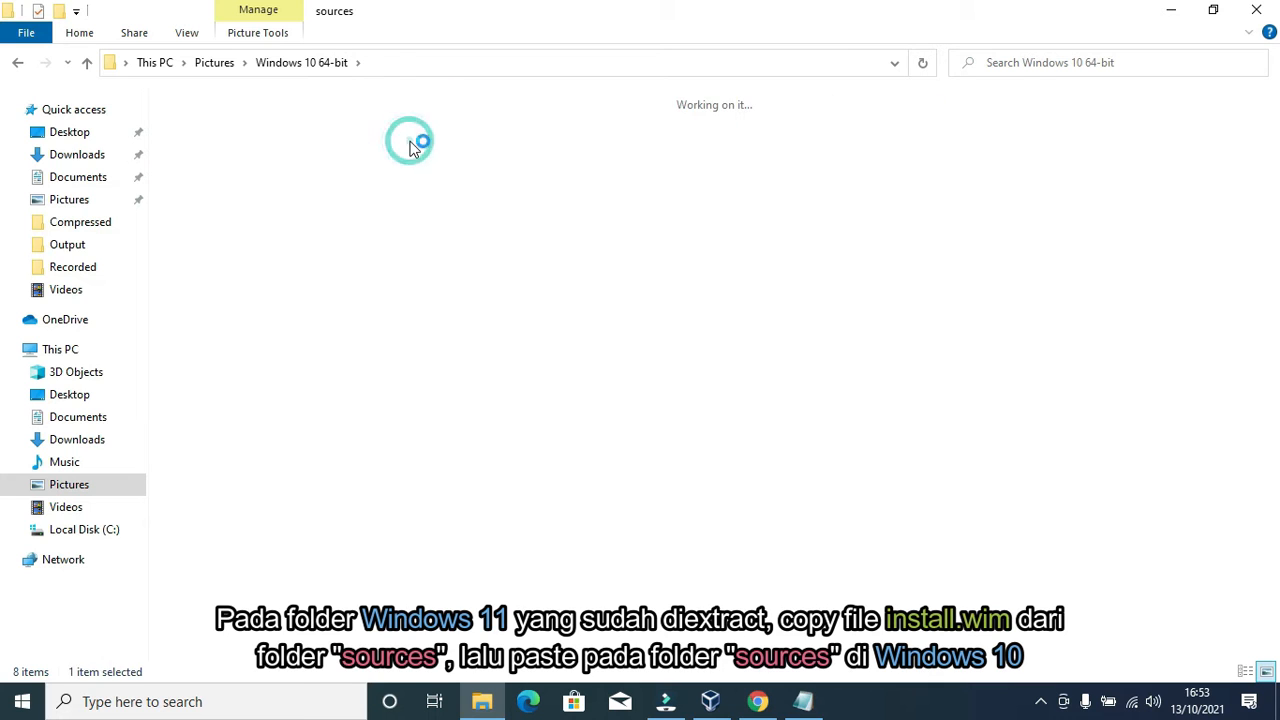
{"action": "right_click", "coordinate": [1064, 133]}
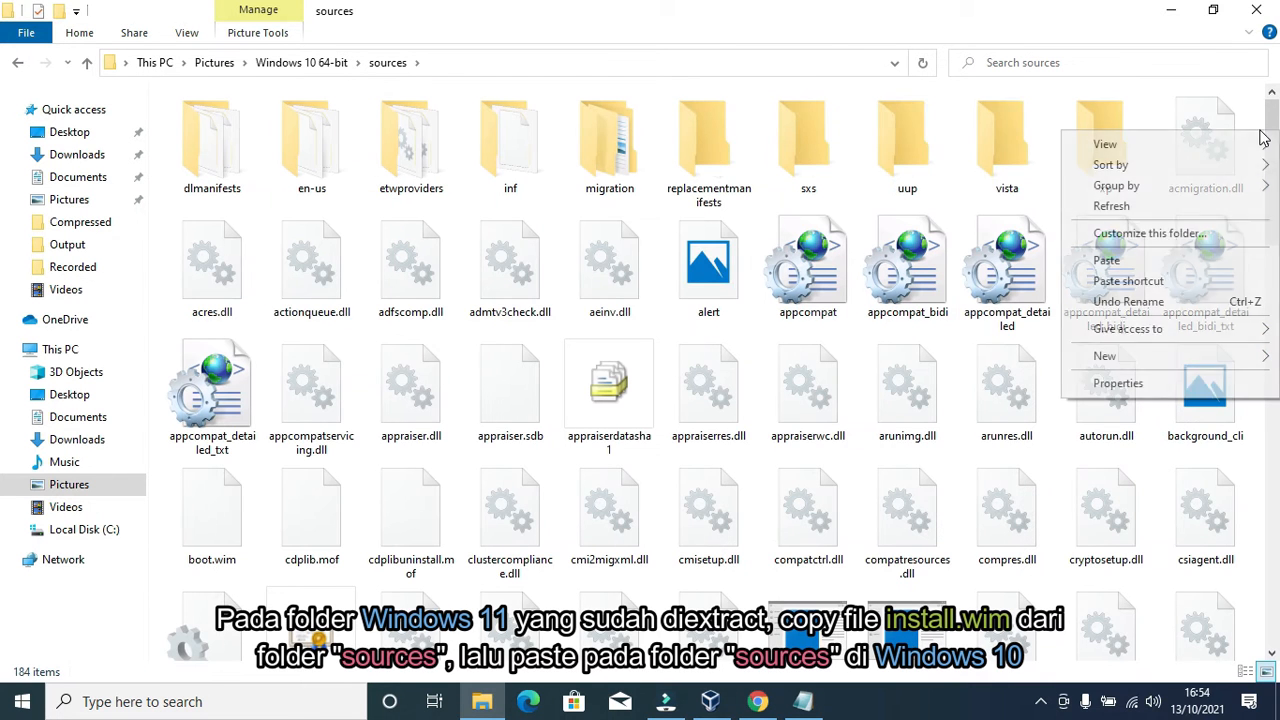
{"action": "left_click", "coordinate": [1108, 261]}
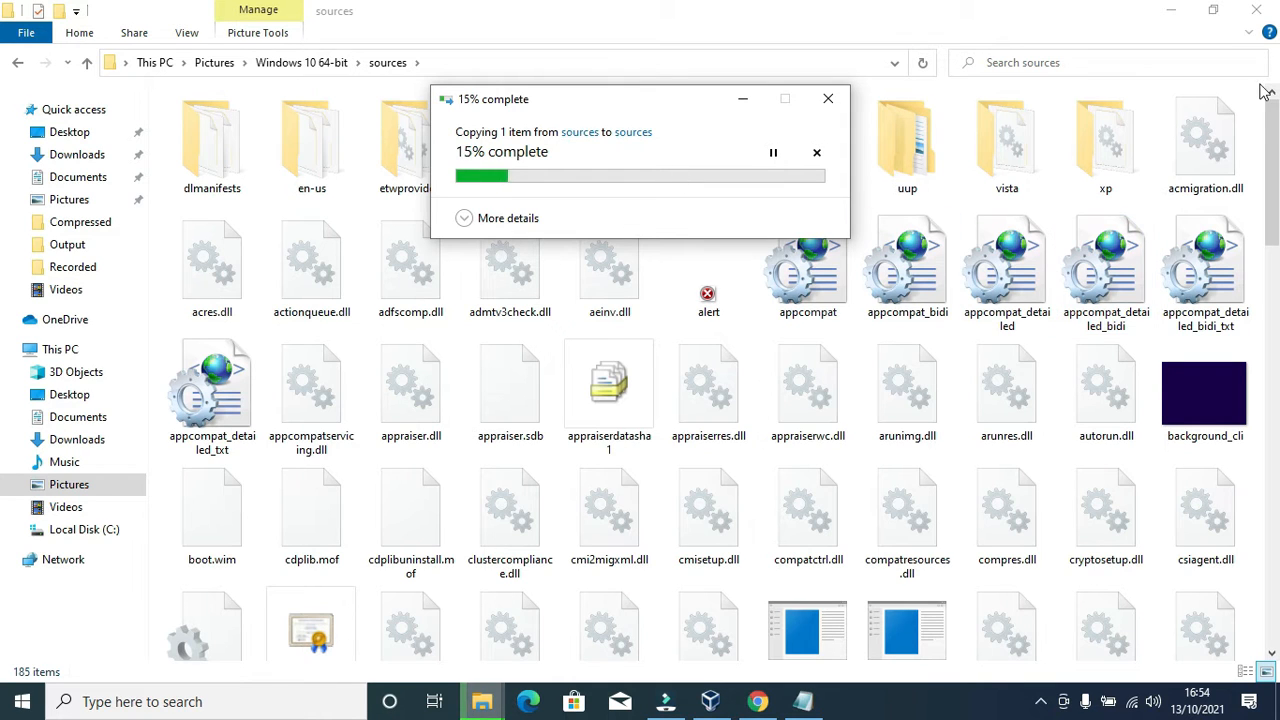
Step: Refresh the sources folder, switch to Details view, and sort by size largest first
{"action": "right_click", "coordinate": [1262, 120]}
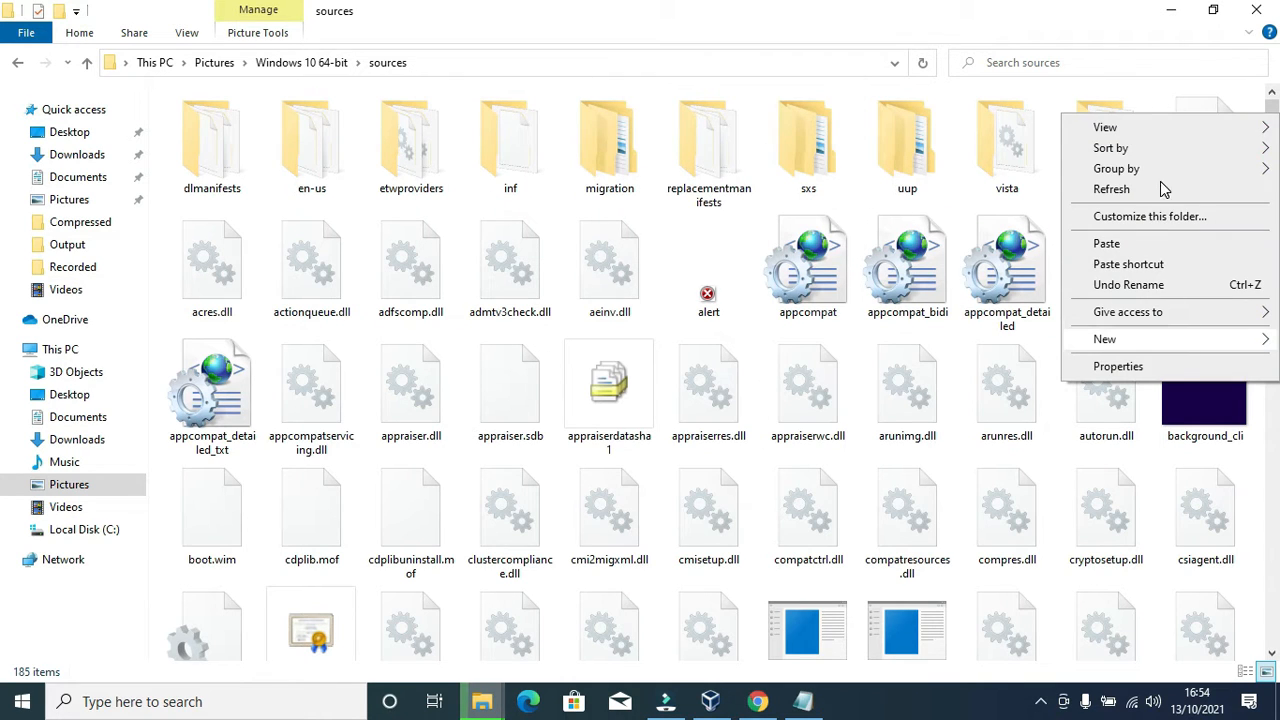
{"action": "mouse_move", "coordinate": [1164, 149]}
{"action": "left_click", "coordinate": [1108, 189]}
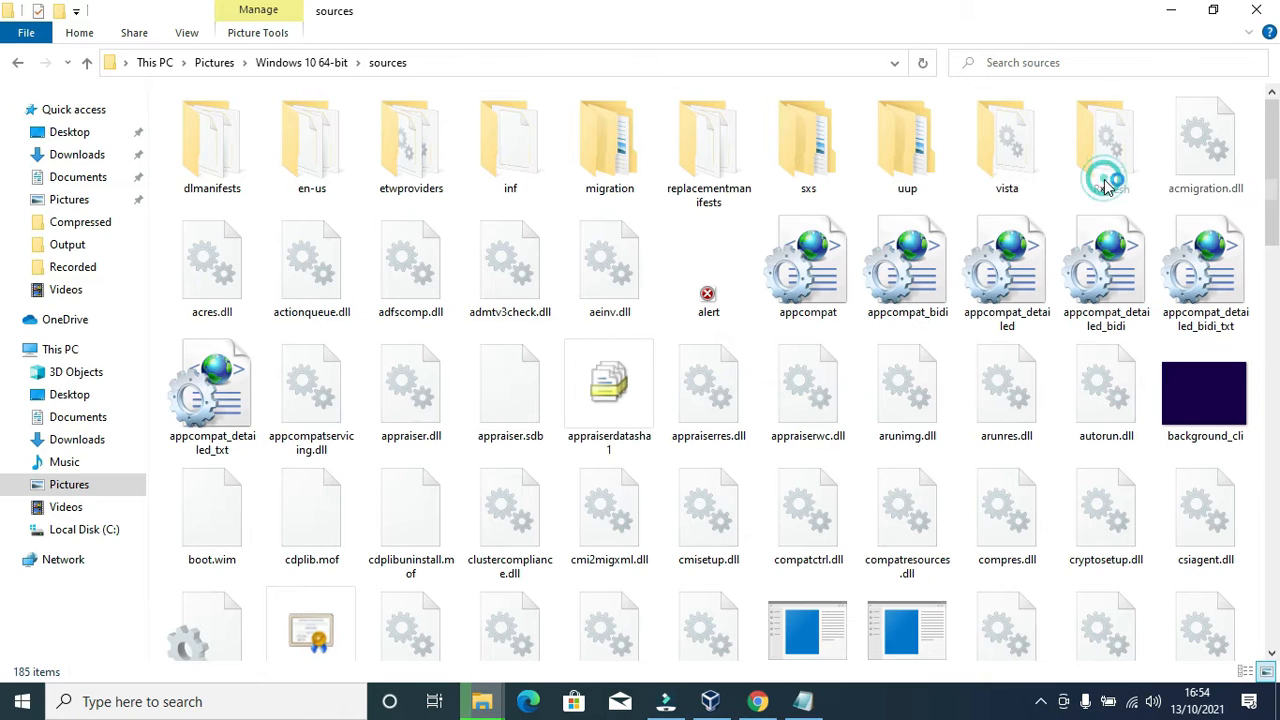
{"action": "right_click", "coordinate": [1264, 152]}
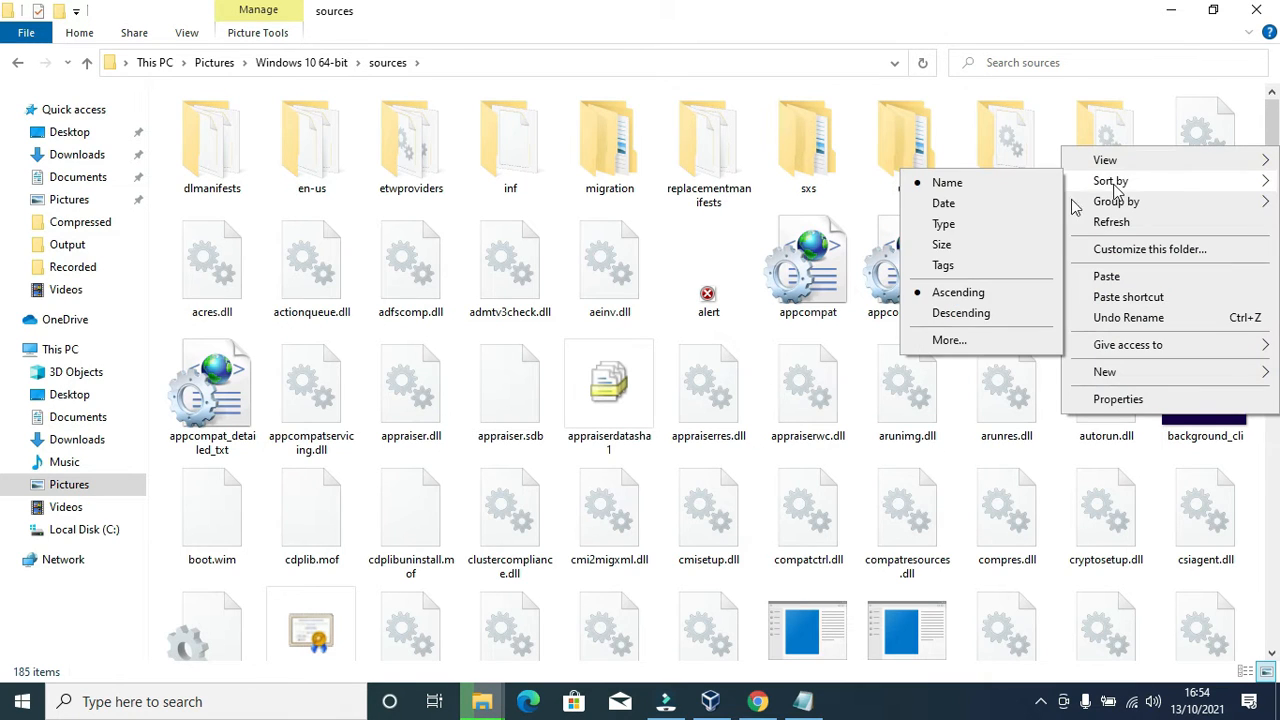
{"action": "mouse_move", "coordinate": [1105, 160]}
{"action": "left_click", "coordinate": [966, 268]}
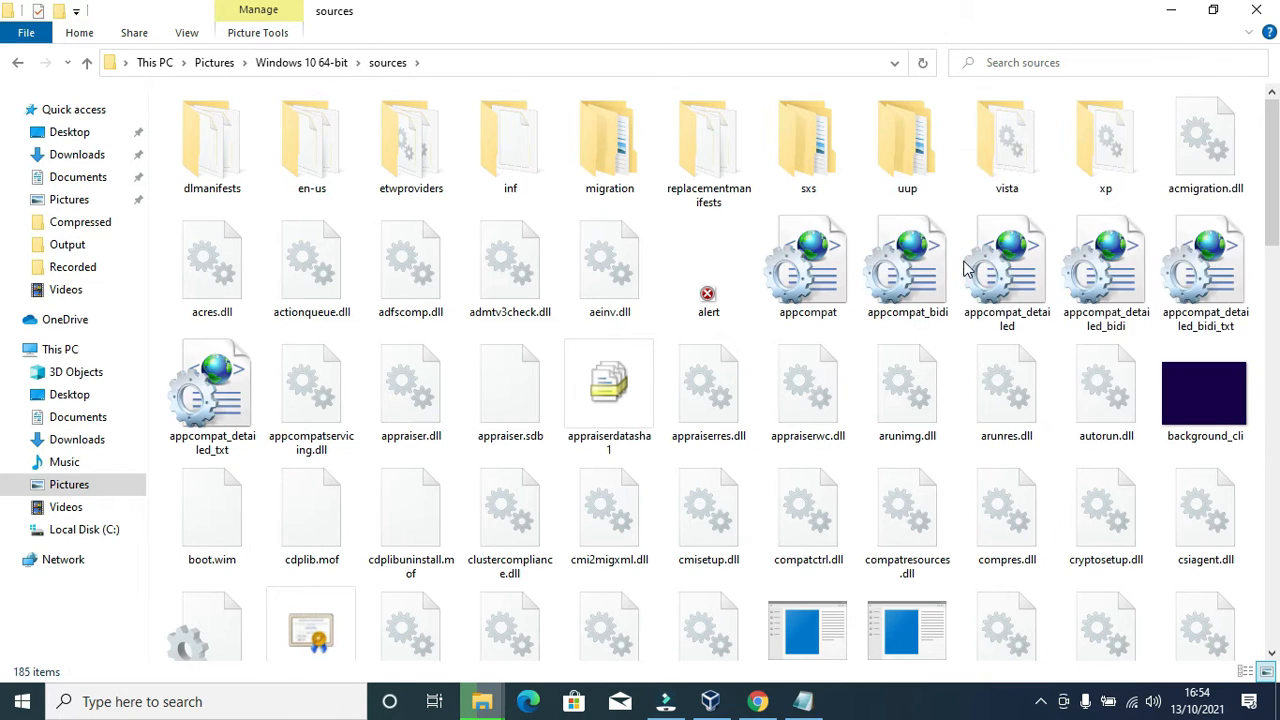
{"action": "left_click", "coordinate": [606, 95]}
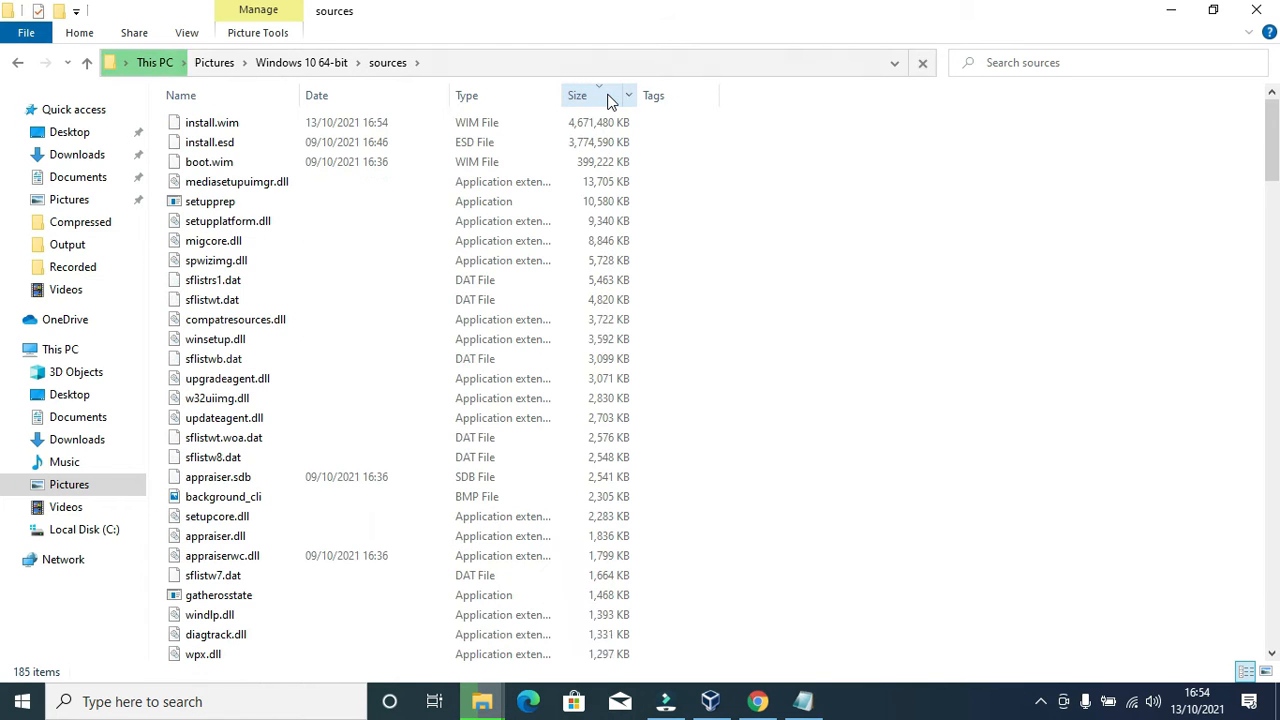
Step: Delete install.esd from the Windows 10 sources folder, keeping install.wim, and close the Explorer window
{"action": "left_click", "coordinate": [212, 126]}
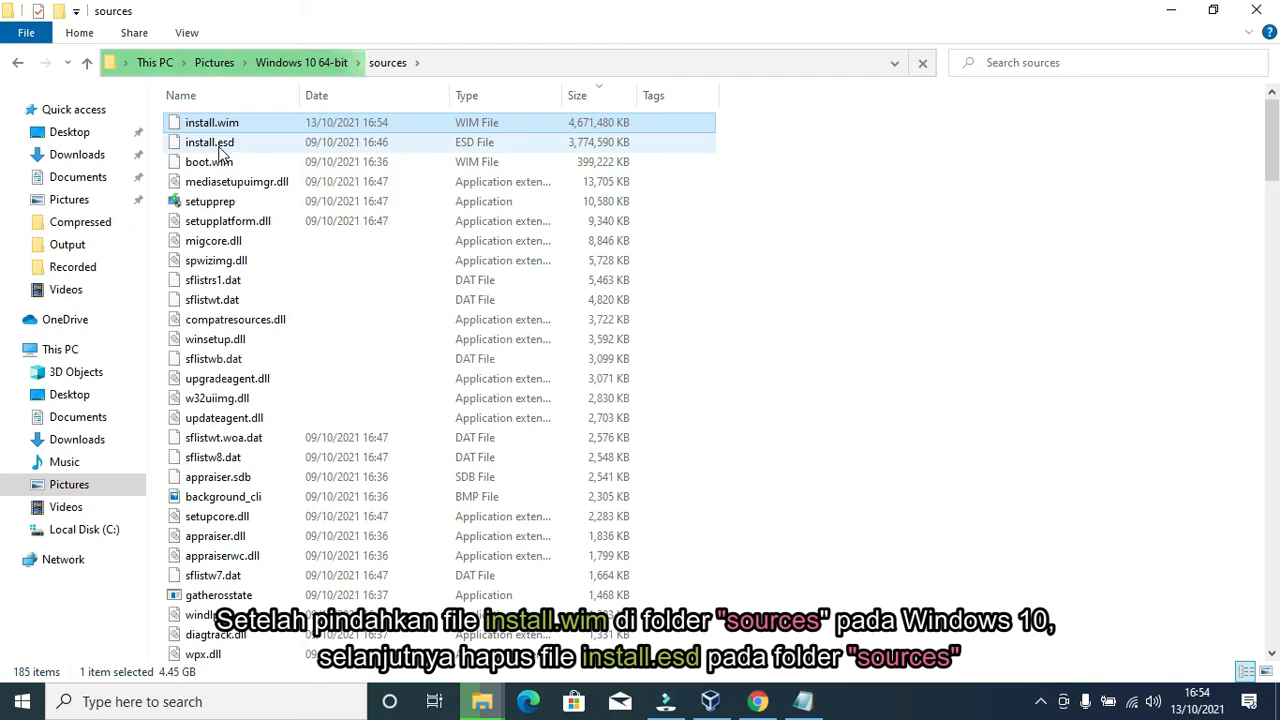
{"action": "left_click", "coordinate": [248, 146]}
{"action": "right_click", "coordinate": [248, 150]}
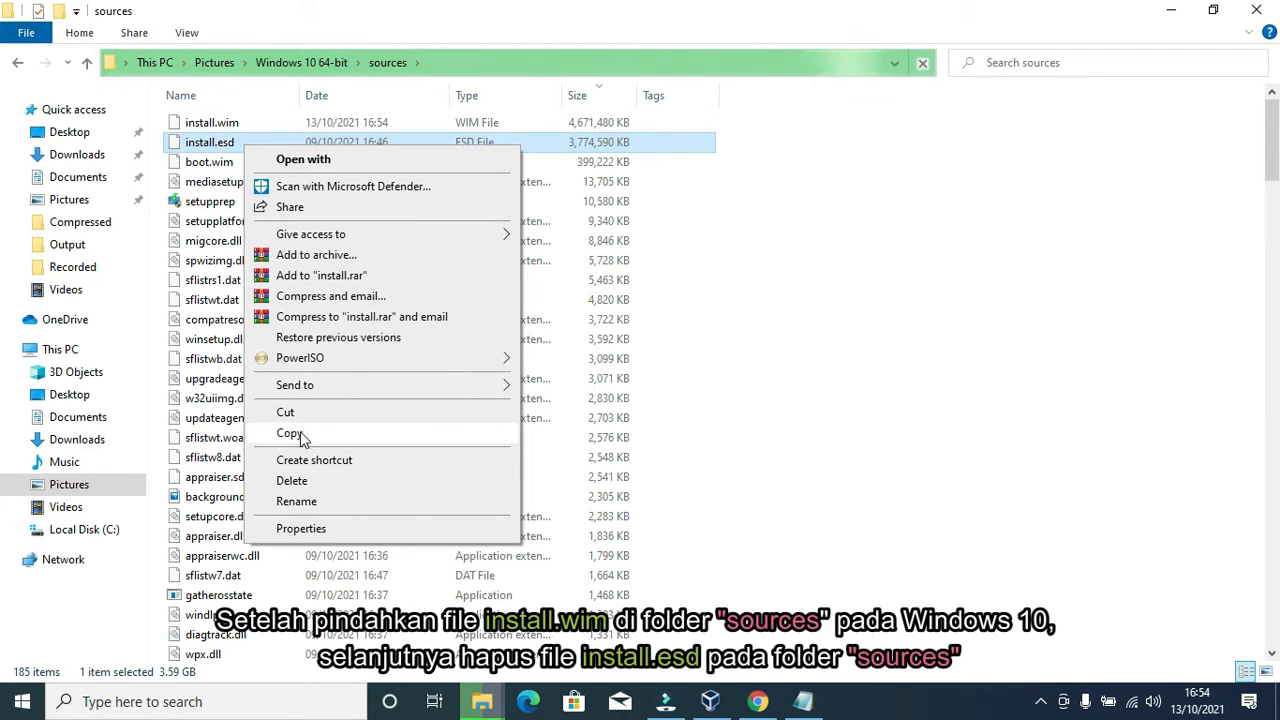
{"action": "left_click", "coordinate": [294, 480]}
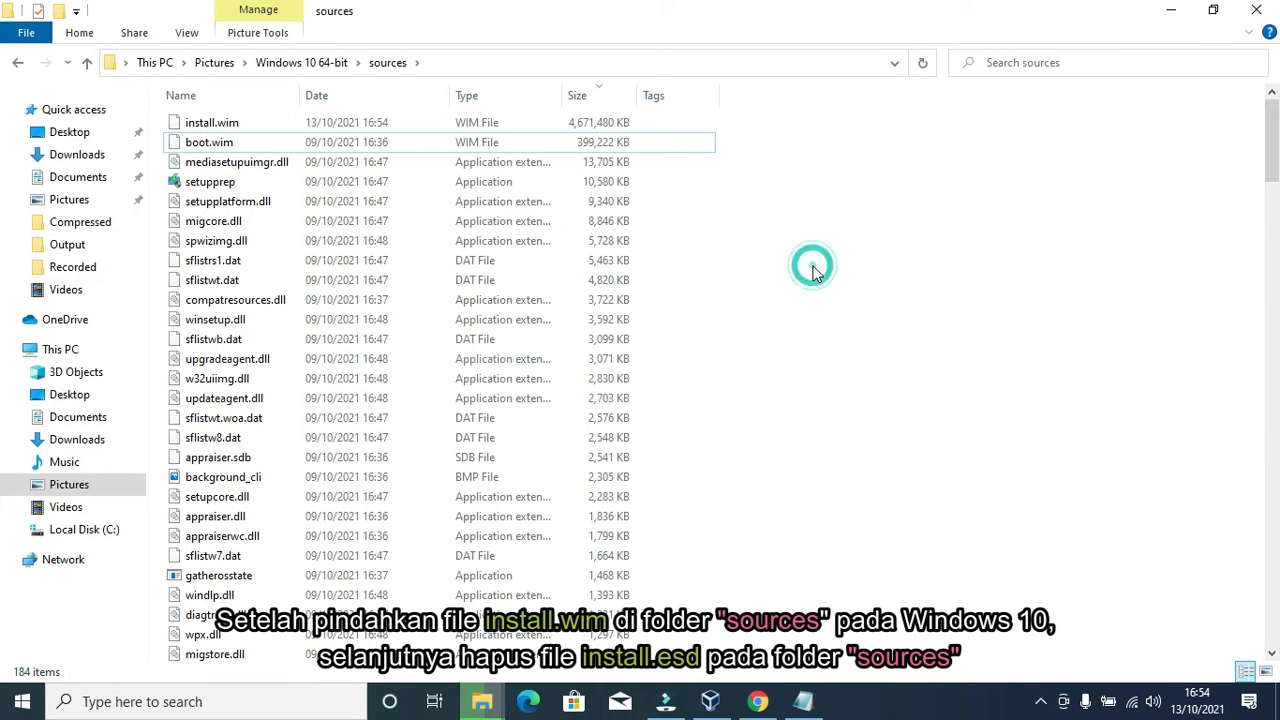
{"action": "mouse_move", "coordinate": [482, 702]}
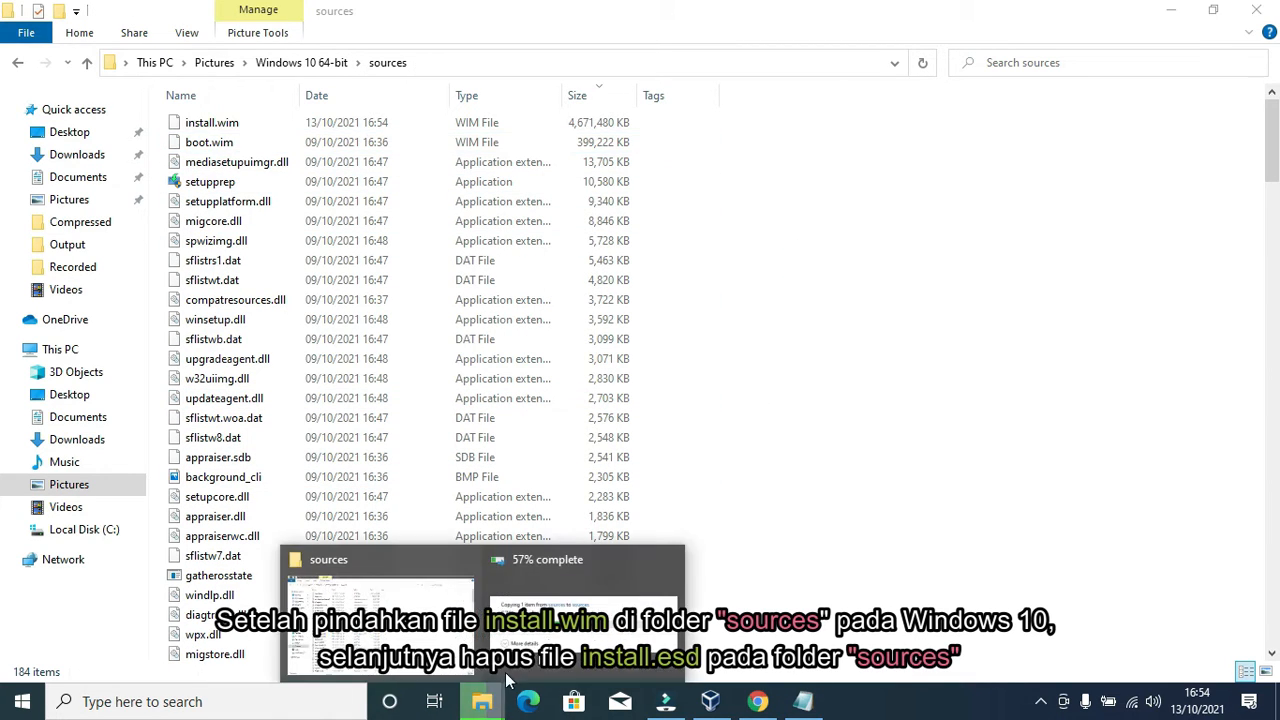
{"action": "left_click", "coordinate": [584, 625]}
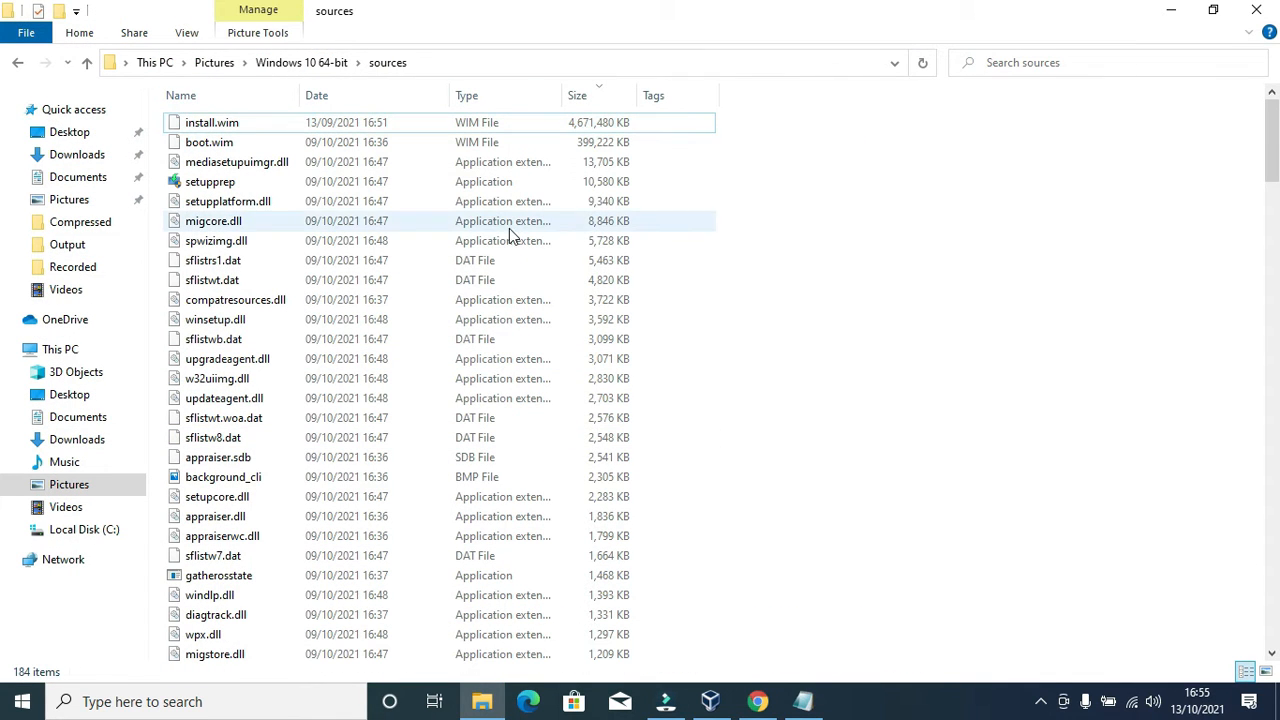
{"action": "left_click", "coordinate": [1256, 9]}
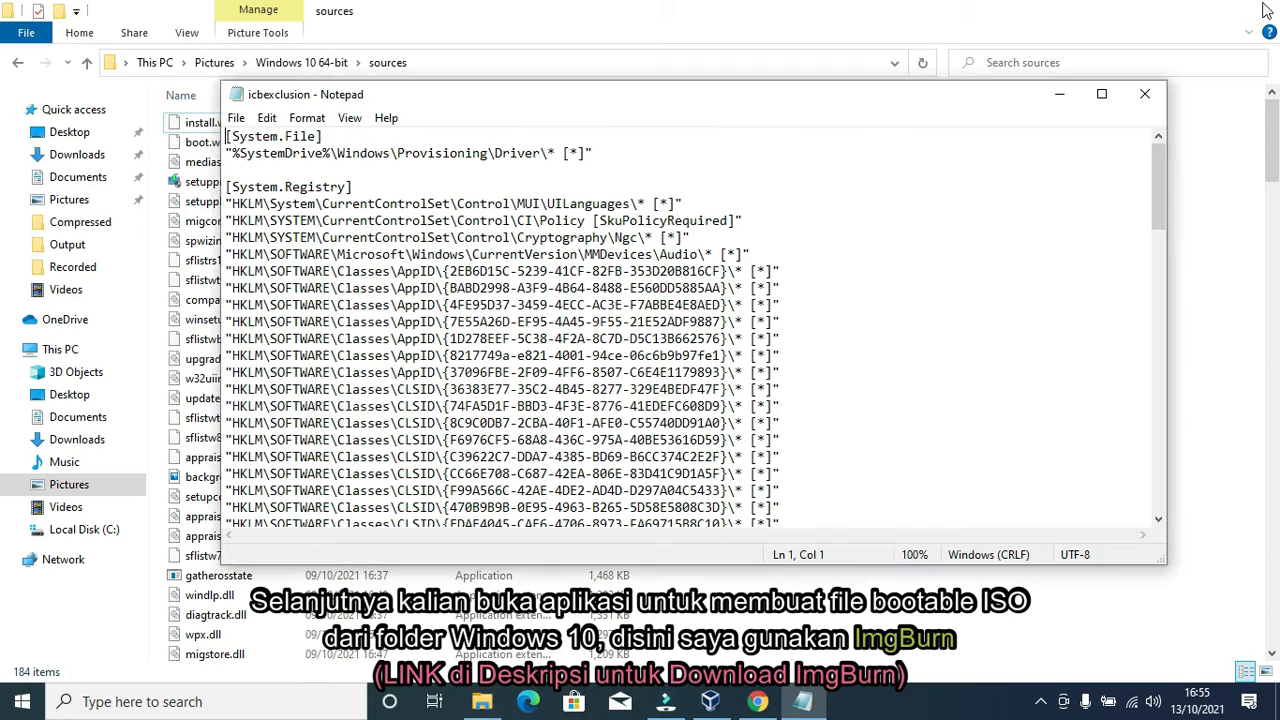
Step: Close Notepad, launch ImgBurn, and choose 'Create image file from files/folders'
{"action": "left_click", "coordinate": [1146, 94]}
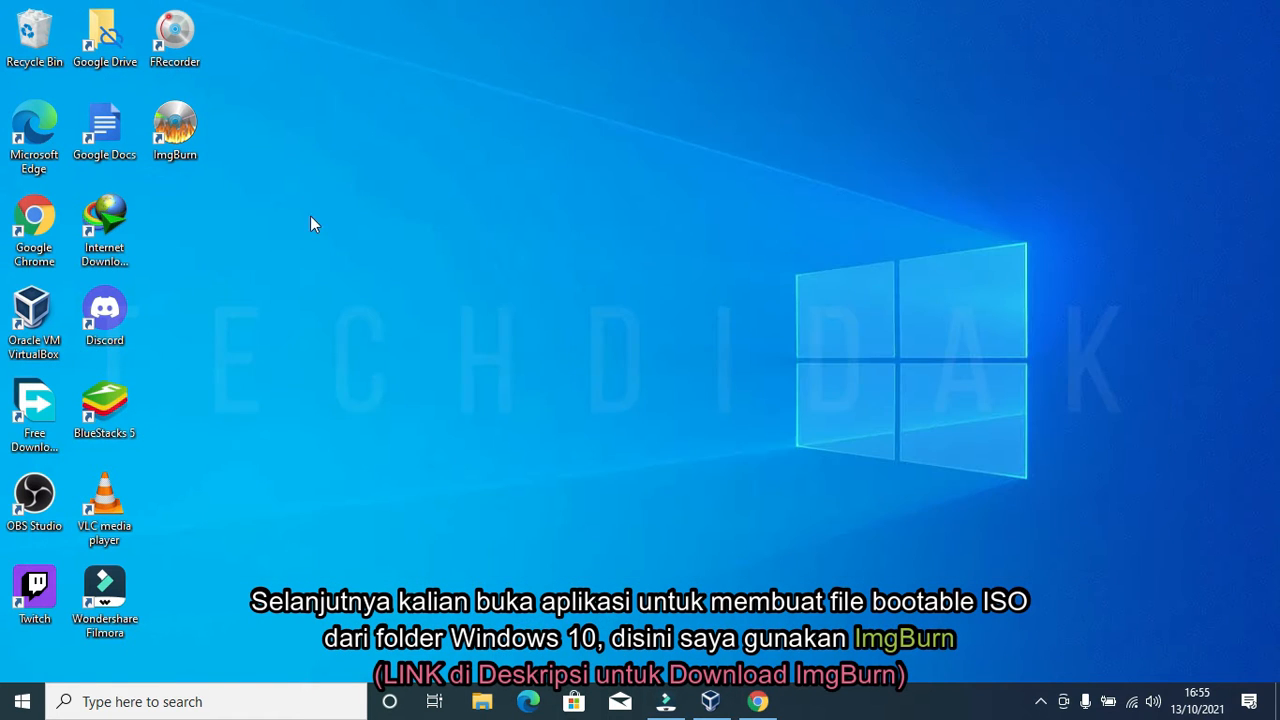
{"action": "double_click", "coordinate": [174, 125]}
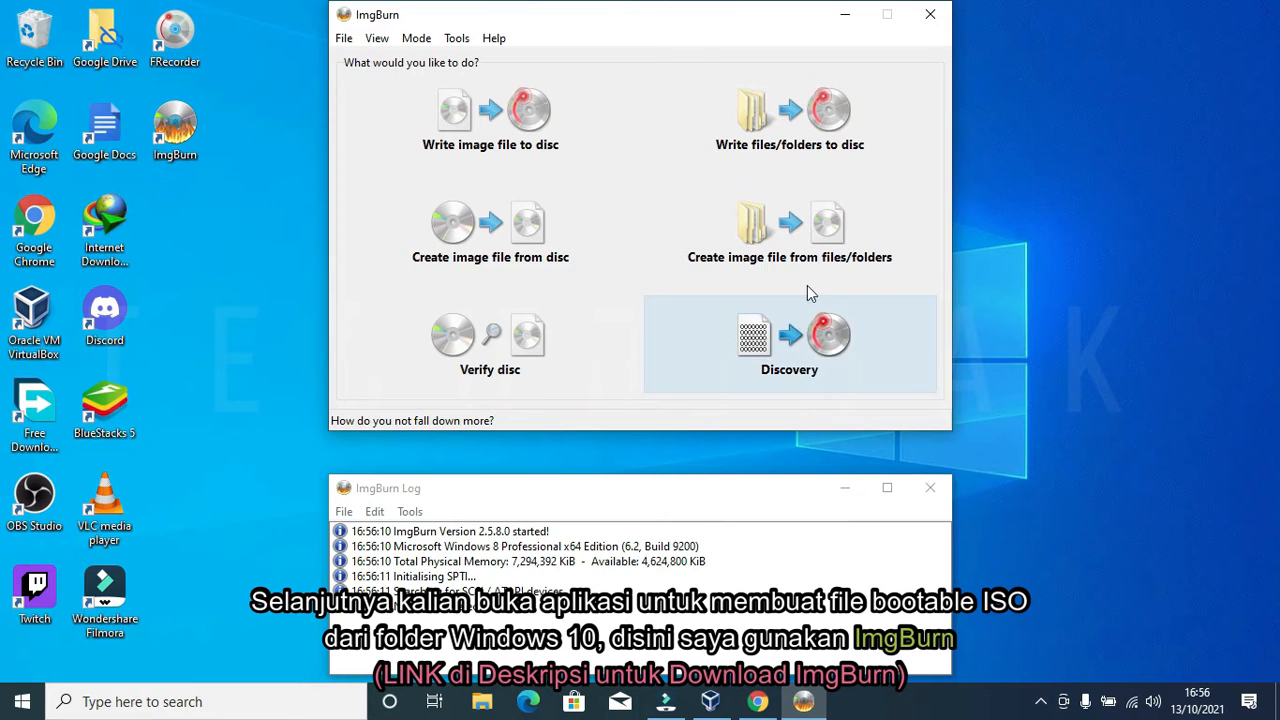
{"action": "left_click", "coordinate": [795, 232]}
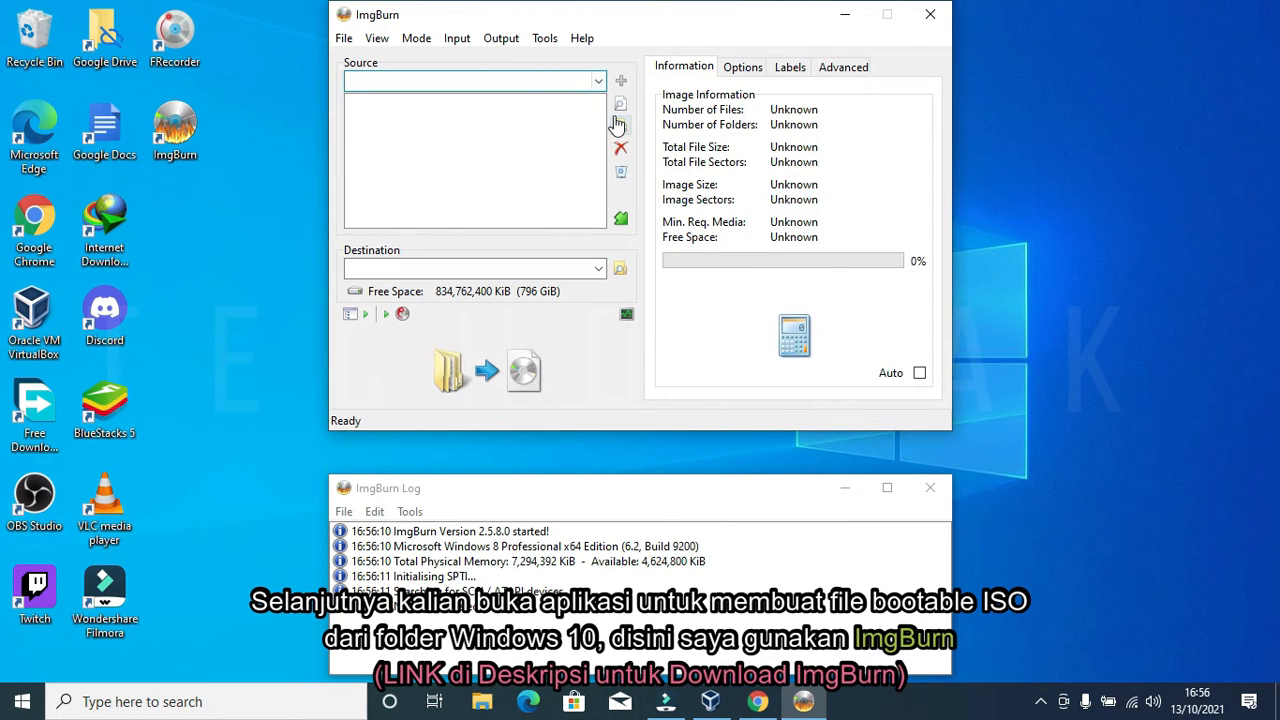
Step: Add Pictures\Windows 10 64-bit as the ImgBurn source folder
{"action": "left_click", "coordinate": [620, 132]}
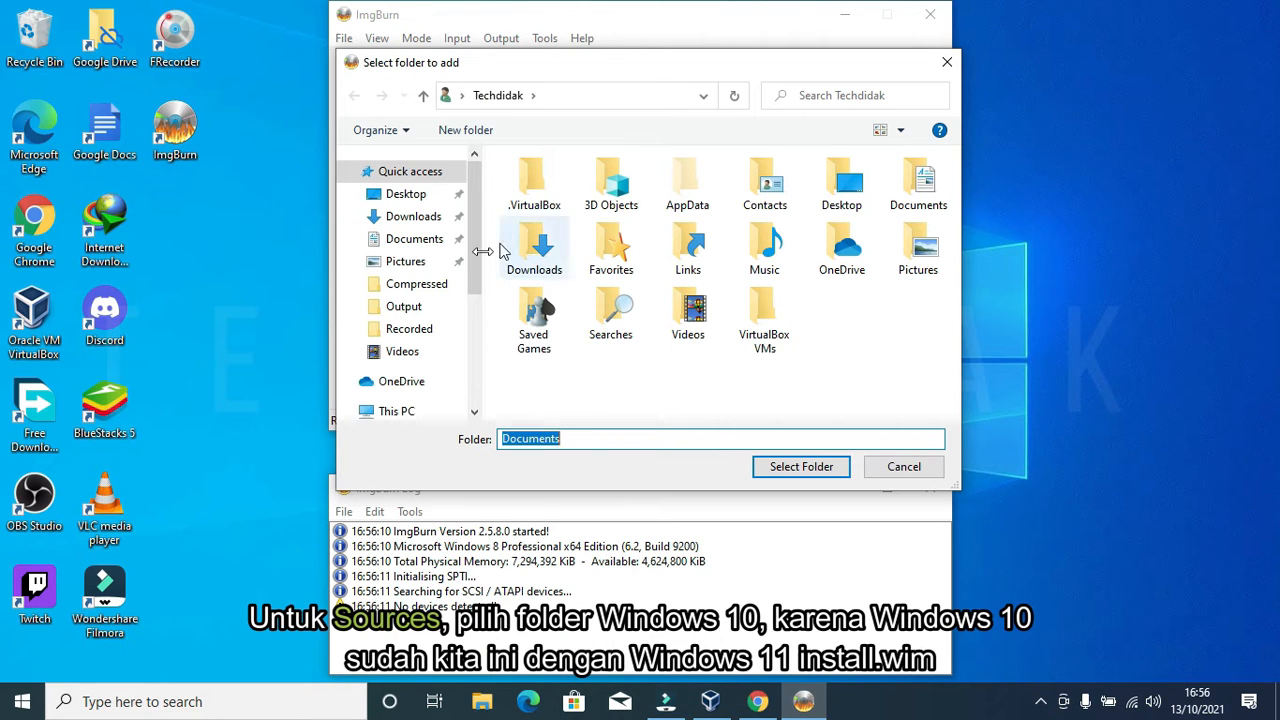
{"action": "left_click", "coordinate": [408, 261]}
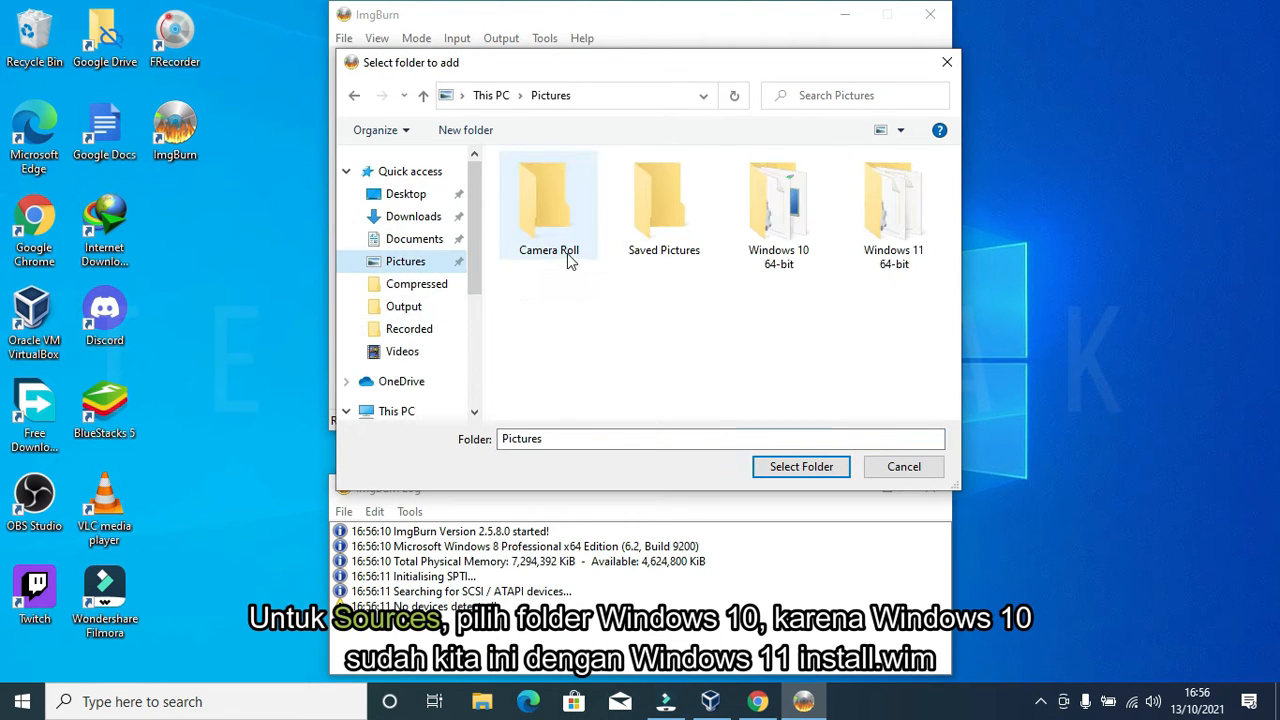
{"action": "left_click", "coordinate": [785, 210]}
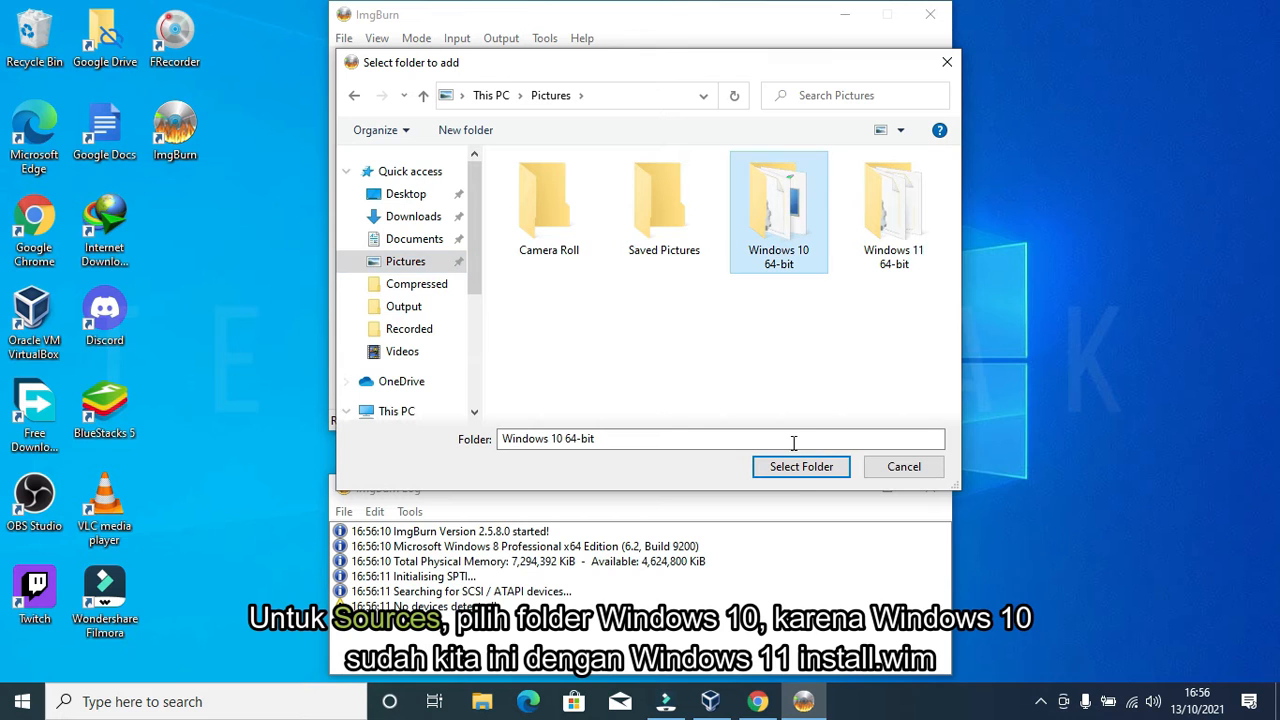
{"action": "left_click", "coordinate": [785, 468]}
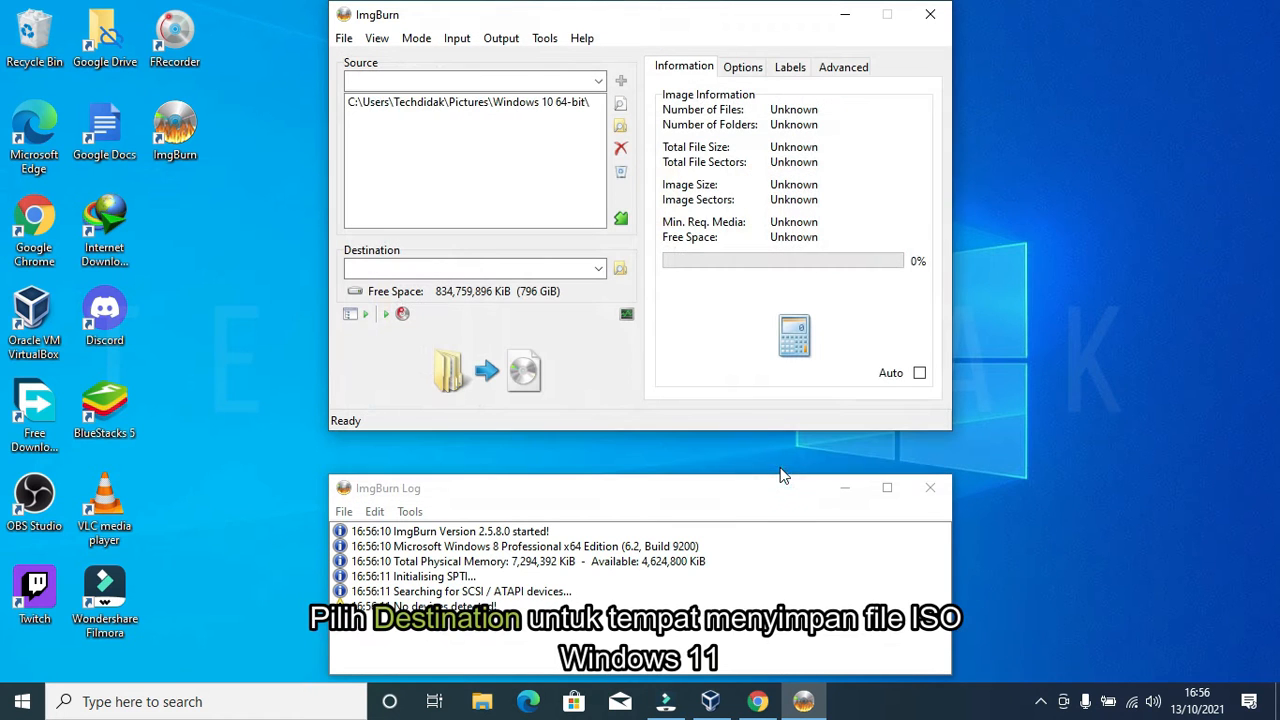
Step: Set the destination image to 'Windows 11 64-bit New' in Pictures
{"action": "left_click", "coordinate": [617, 269]}
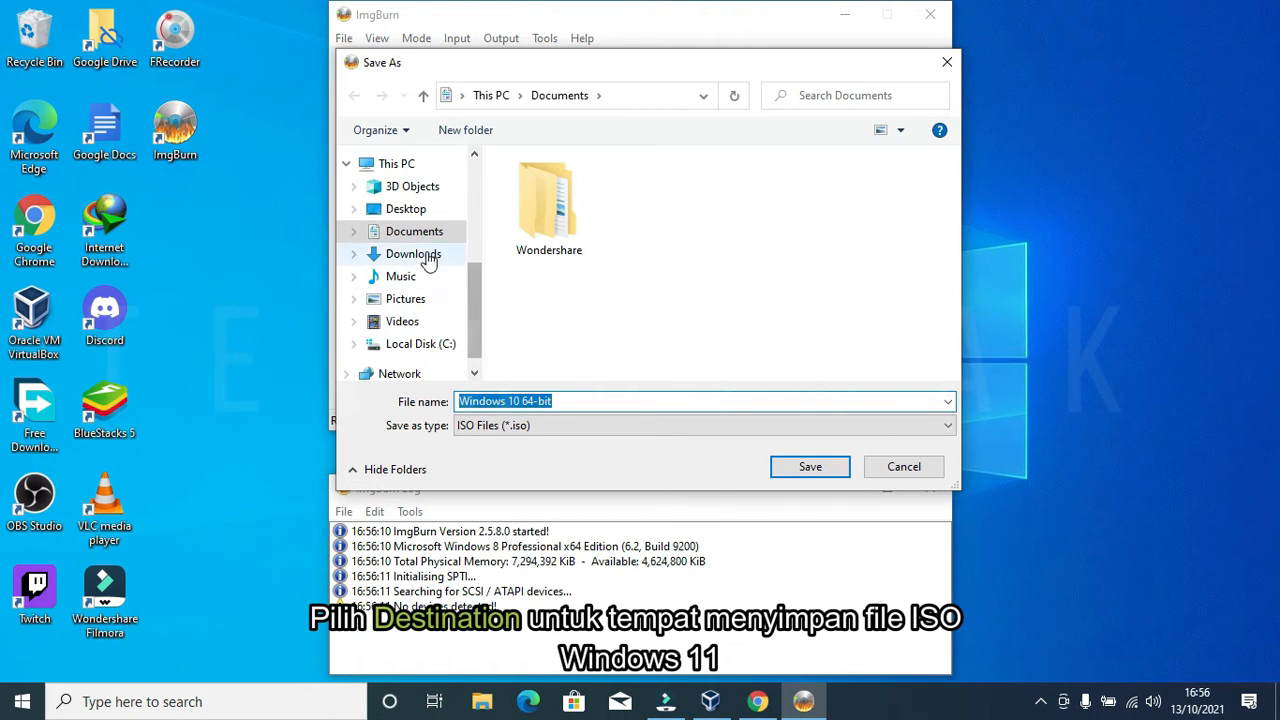
{"action": "left_click", "coordinate": [347, 300]}
{"action": "left_click", "coordinate": [509, 399]}
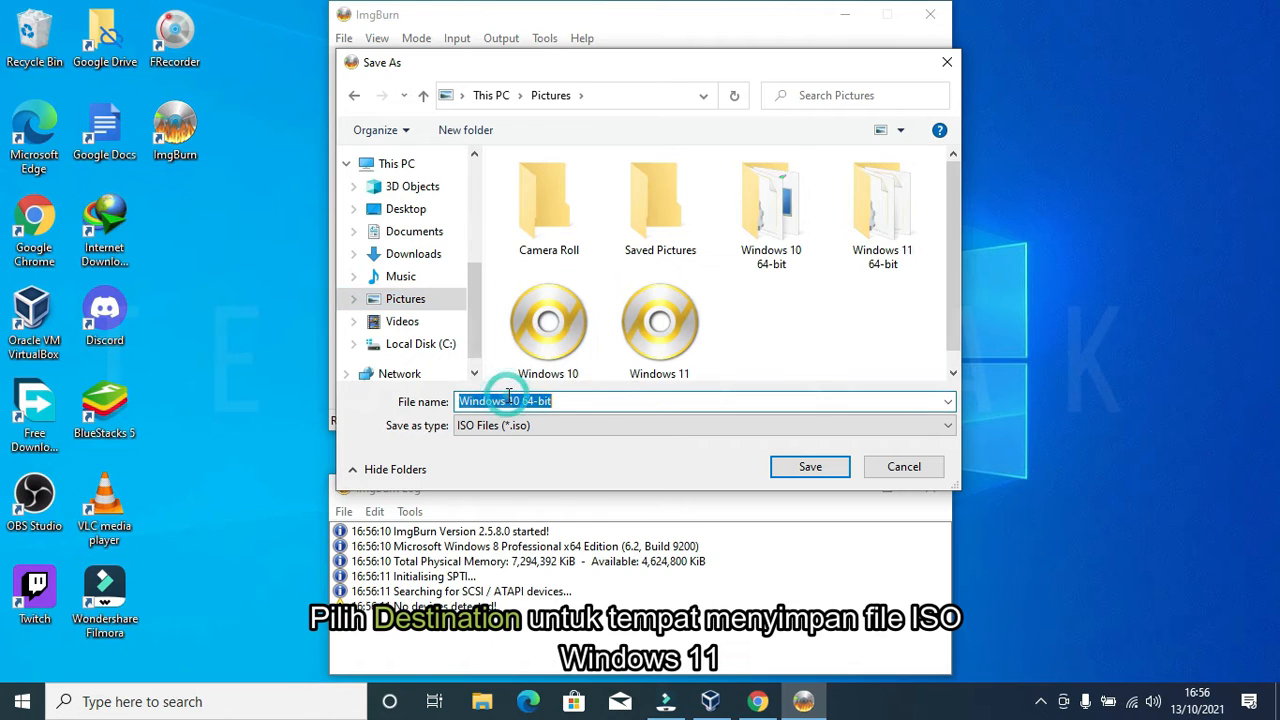
{"action": "type", "text": "1"}
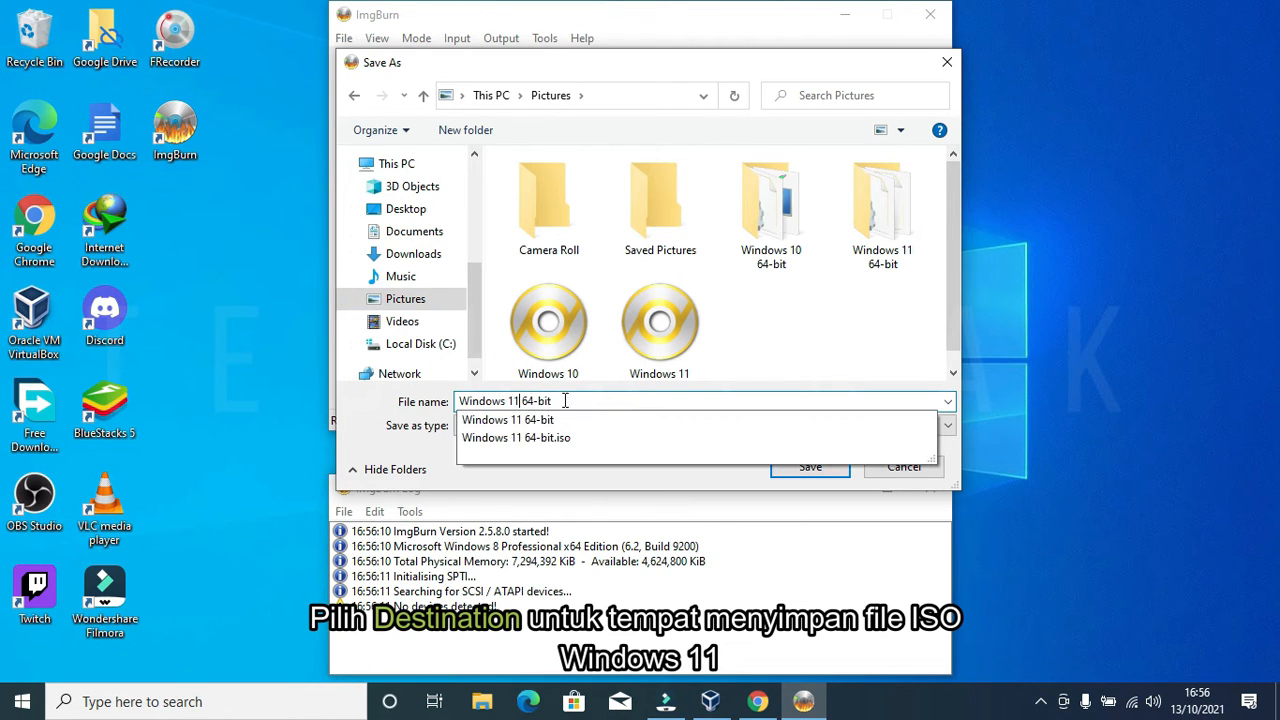
{"action": "left_click", "coordinate": [569, 401]}
{"action": "type", "text": "Ne"}
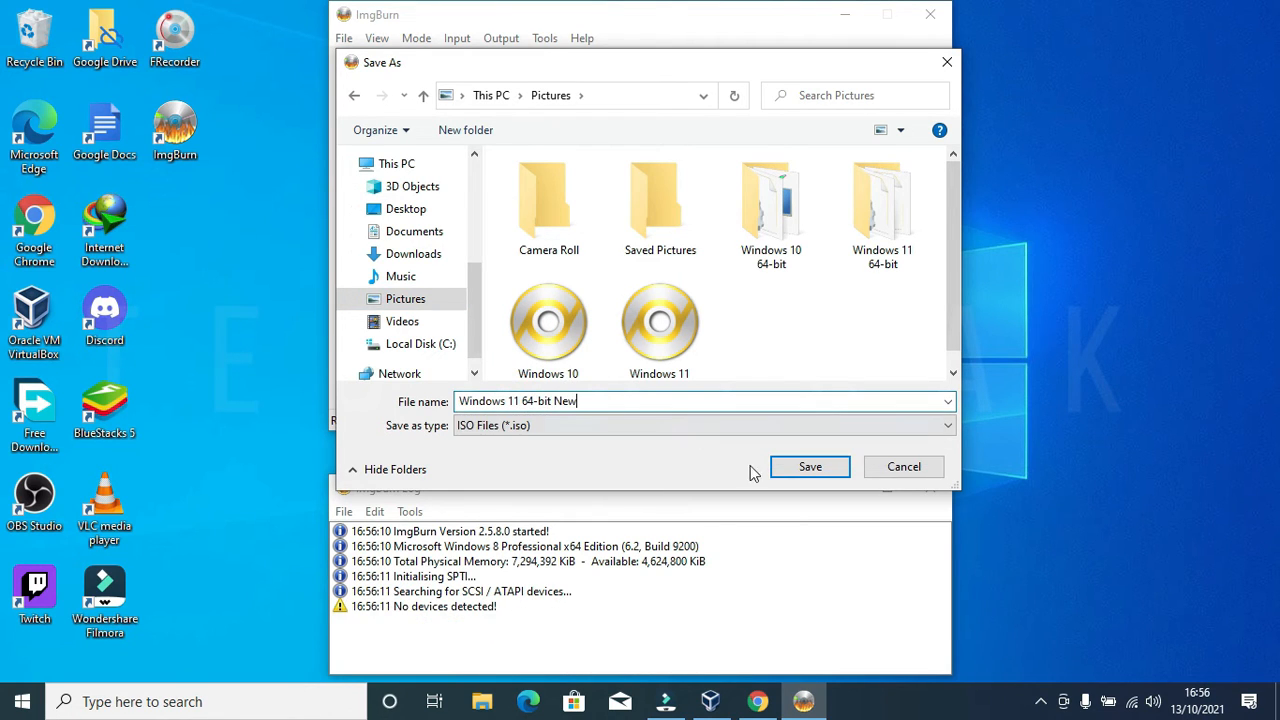
{"action": "type", "text": "w"}
{"action": "left_click", "coordinate": [790, 467]}
Step: Make the image bootable using Windows 10 64-bit\boot\etfsboot as the boot image
{"action": "left_click", "coordinate": [840, 70]}
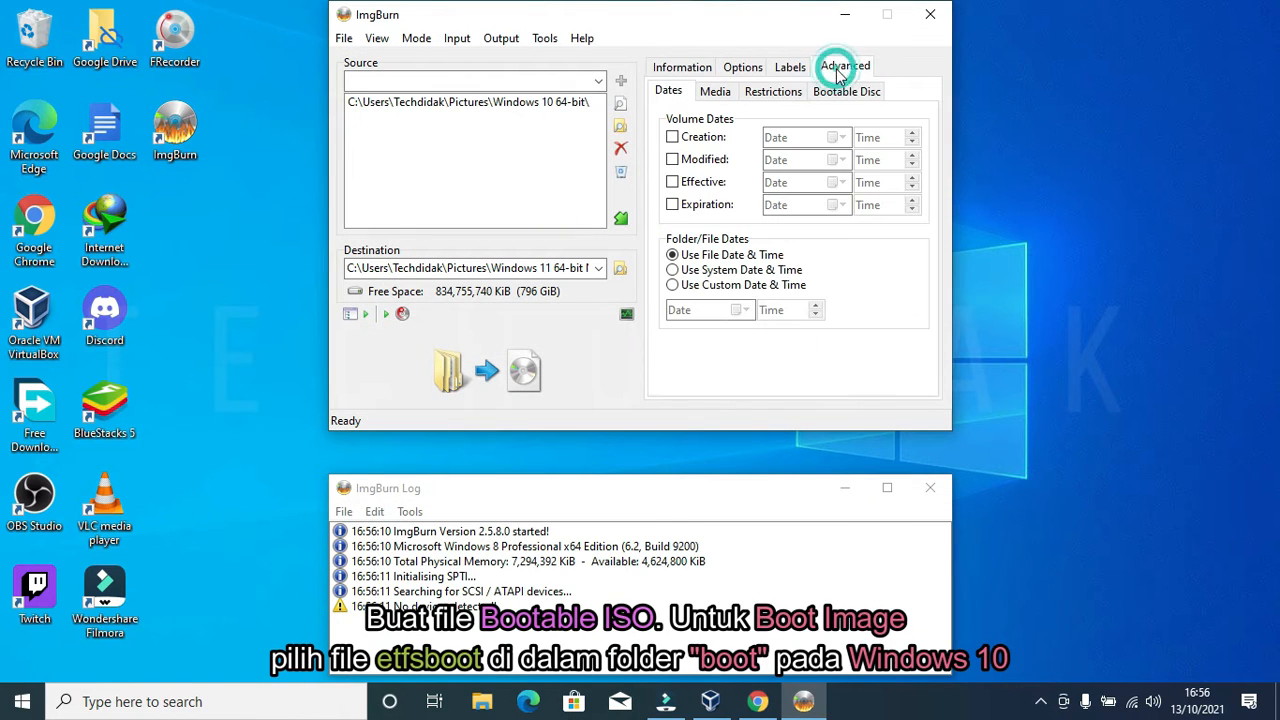
{"action": "left_click", "coordinate": [848, 90]}
{"action": "left_click", "coordinate": [672, 135]}
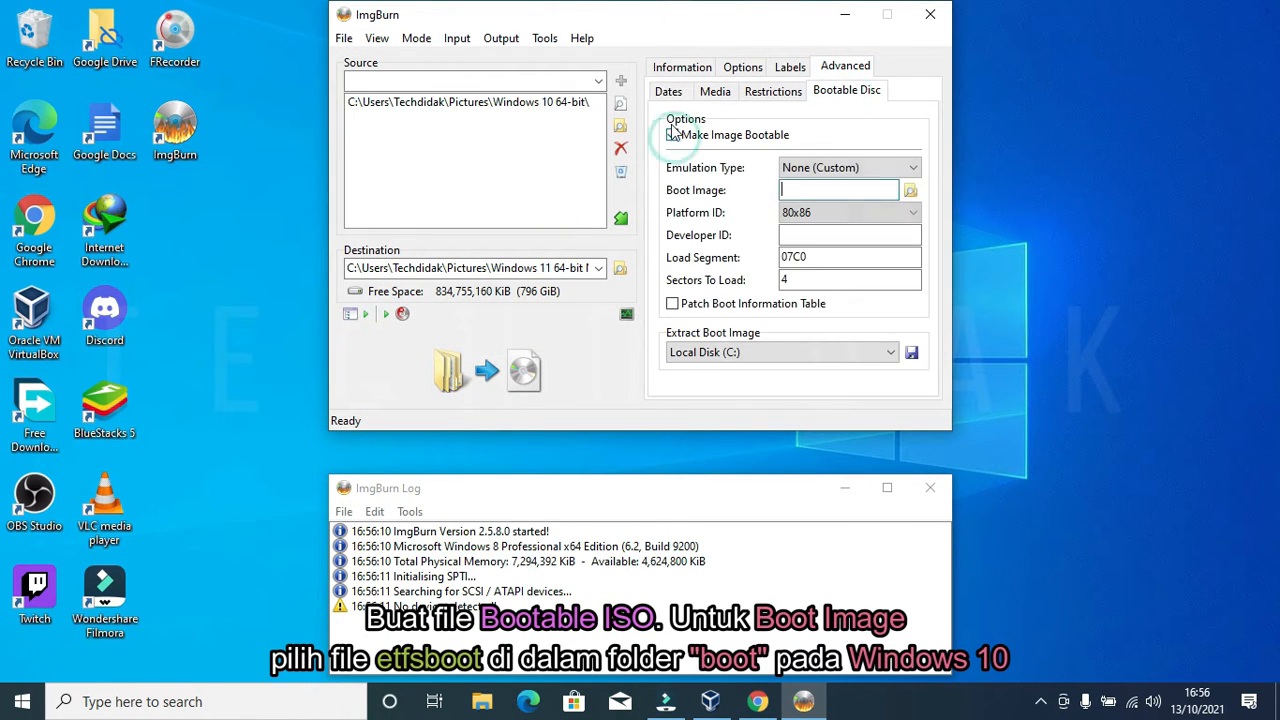
{"action": "left_click", "coordinate": [913, 191]}
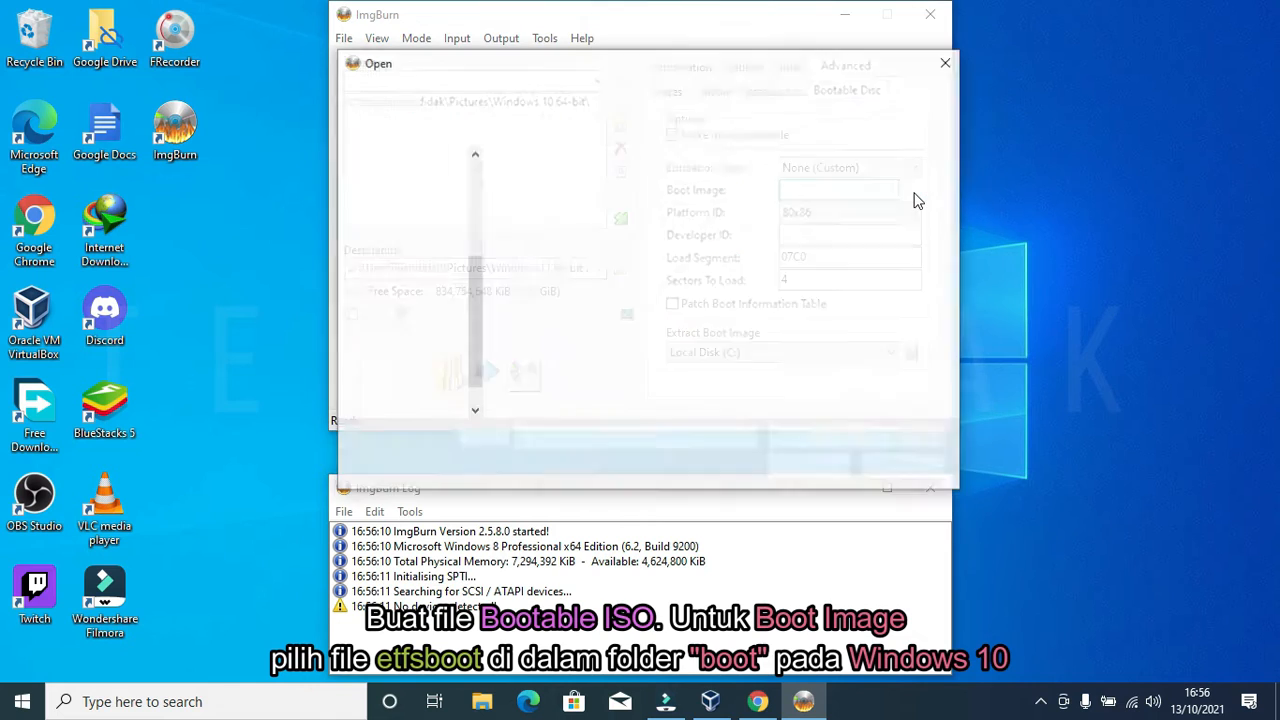
{"action": "left_click_drag", "start_coordinate": [469, 295], "coordinate": [470, 199]}
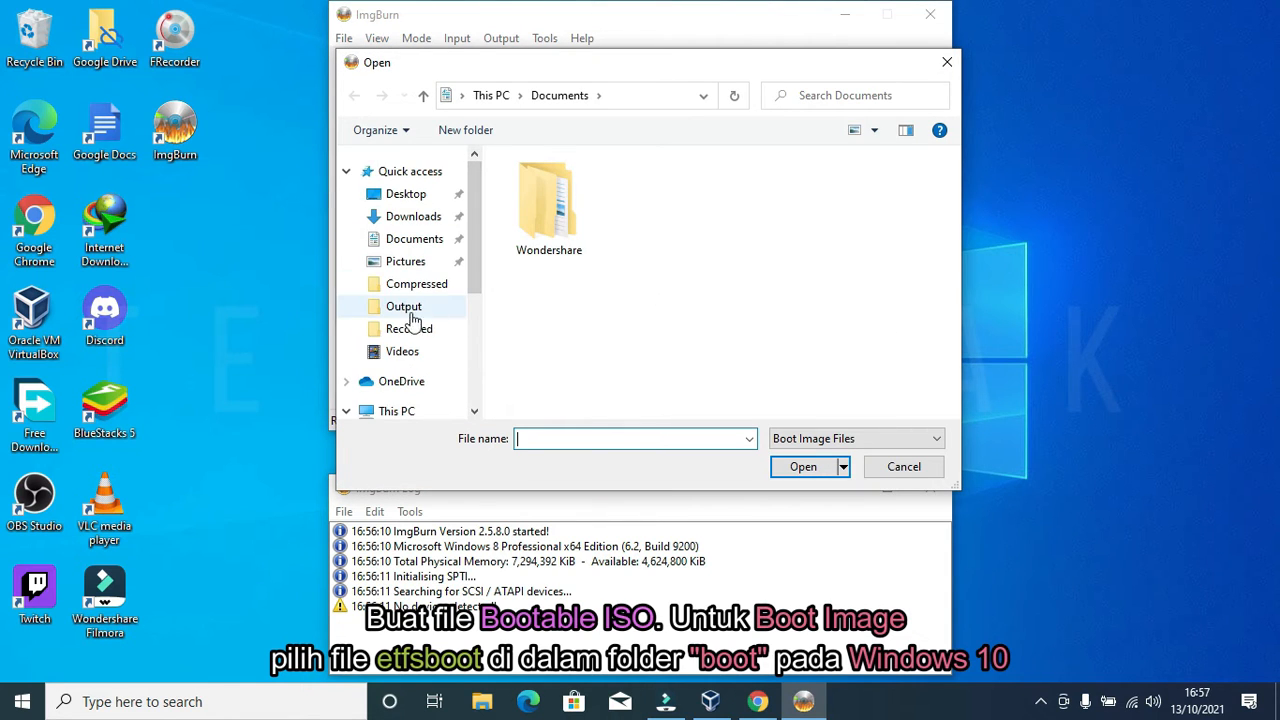
{"action": "left_click", "coordinate": [406, 266]}
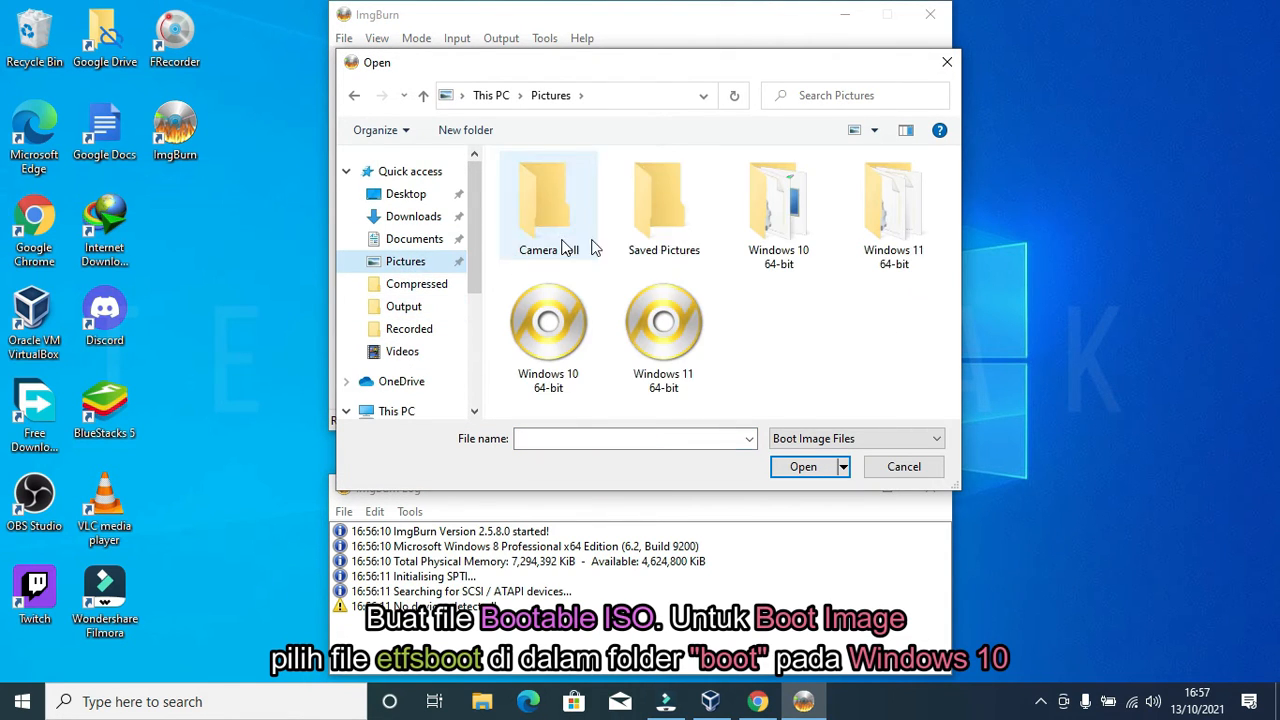
{"action": "double_click", "coordinate": [792, 236]}
{"action": "double_click", "coordinate": [557, 234]}
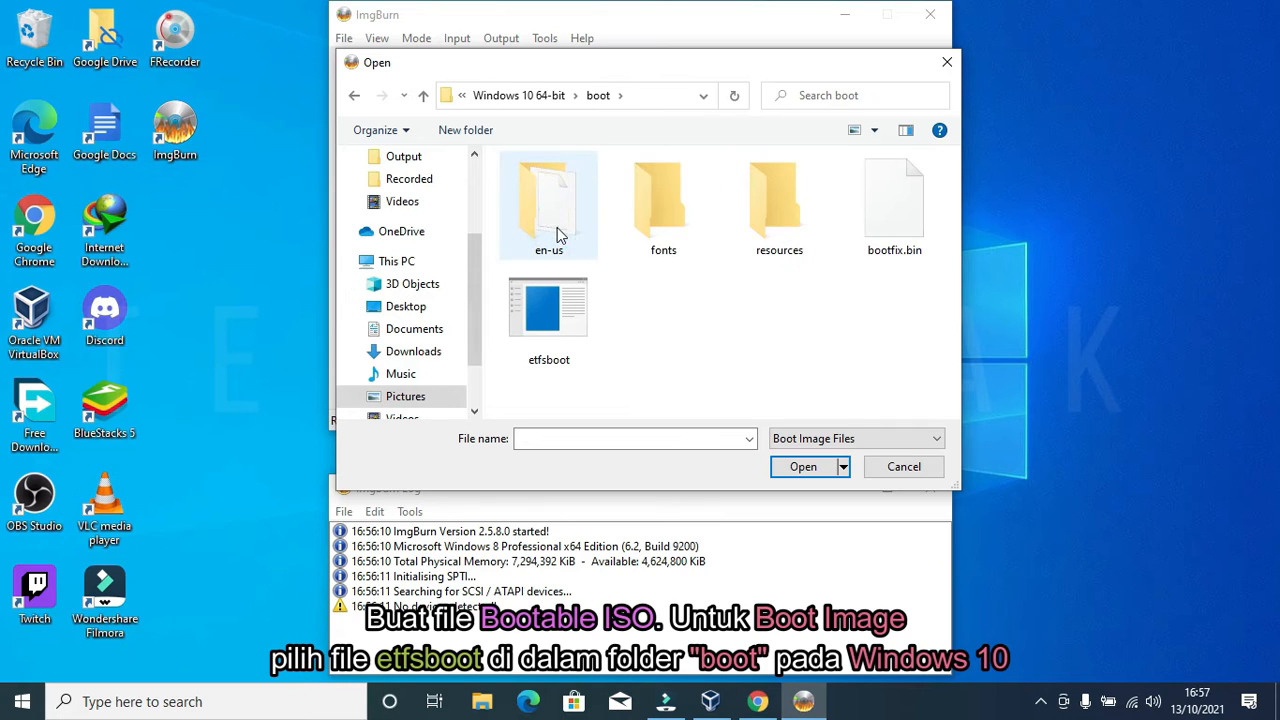
{"action": "left_click", "coordinate": [548, 318]}
{"action": "left_click", "coordinate": [803, 467]}
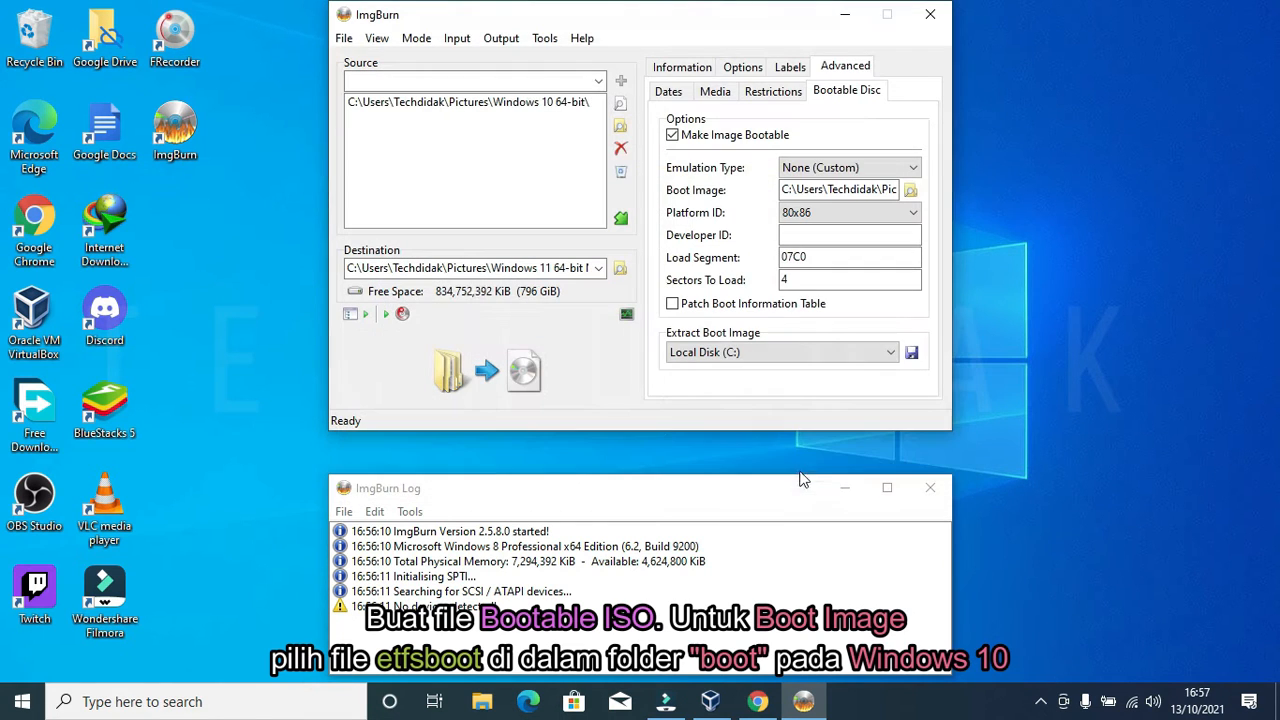
Step: Set sectors to load to 8, build Windows 11 64-bit New.iso as UDF with the default label, then close ImgBurn
{"action": "type", "text": "8"}
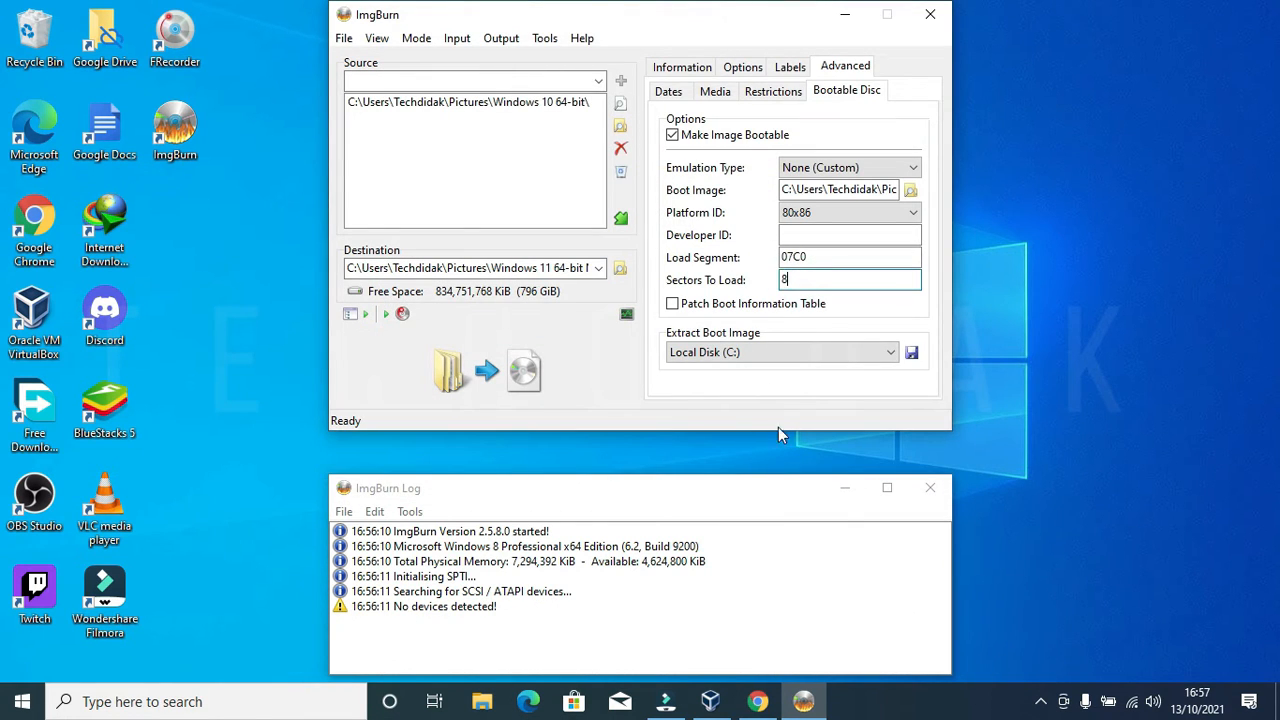
{"action": "left_click", "coordinate": [488, 374]}
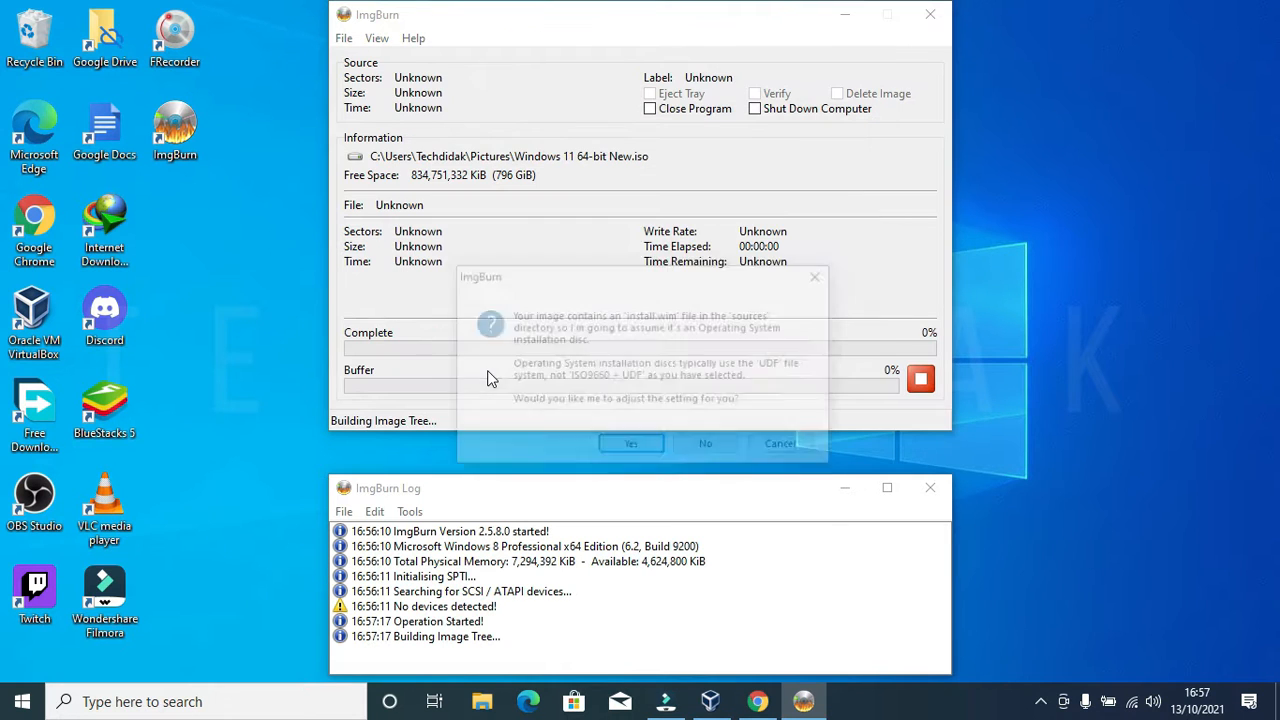
{"action": "left_click", "coordinate": [632, 447]}
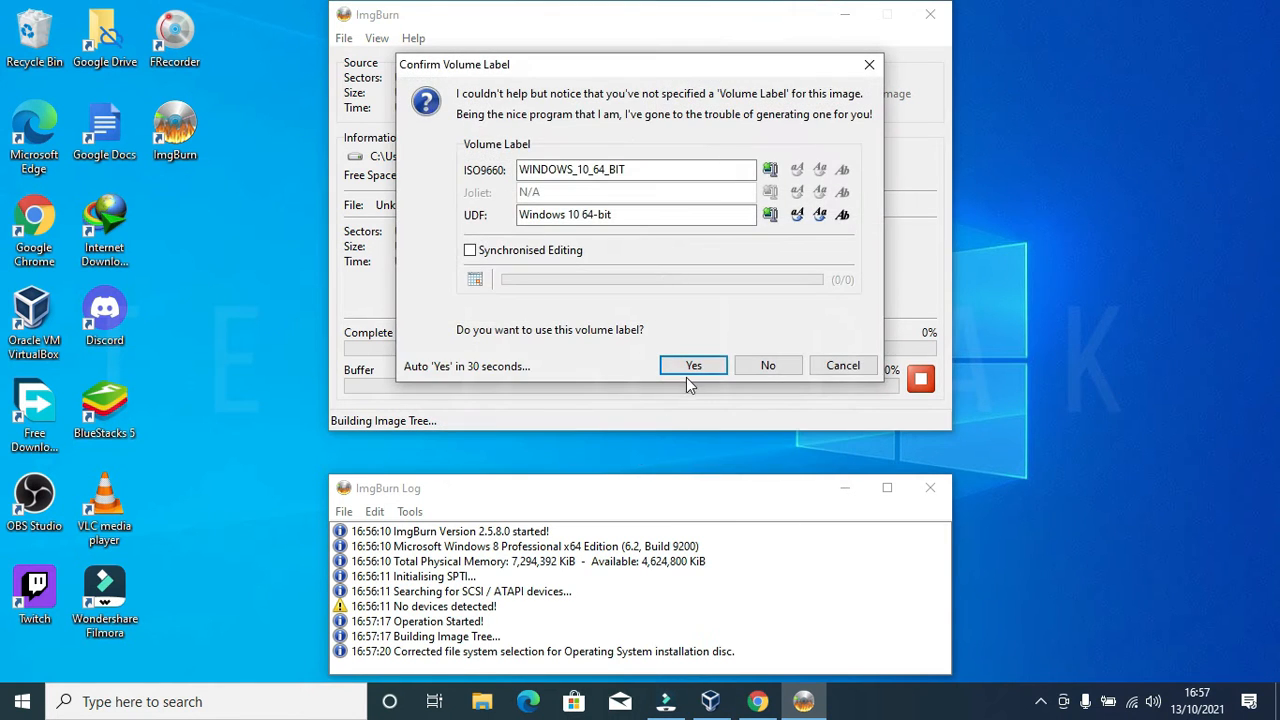
{"action": "left_click", "coordinate": [686, 368]}
{"action": "left_click", "coordinate": [672, 482]}
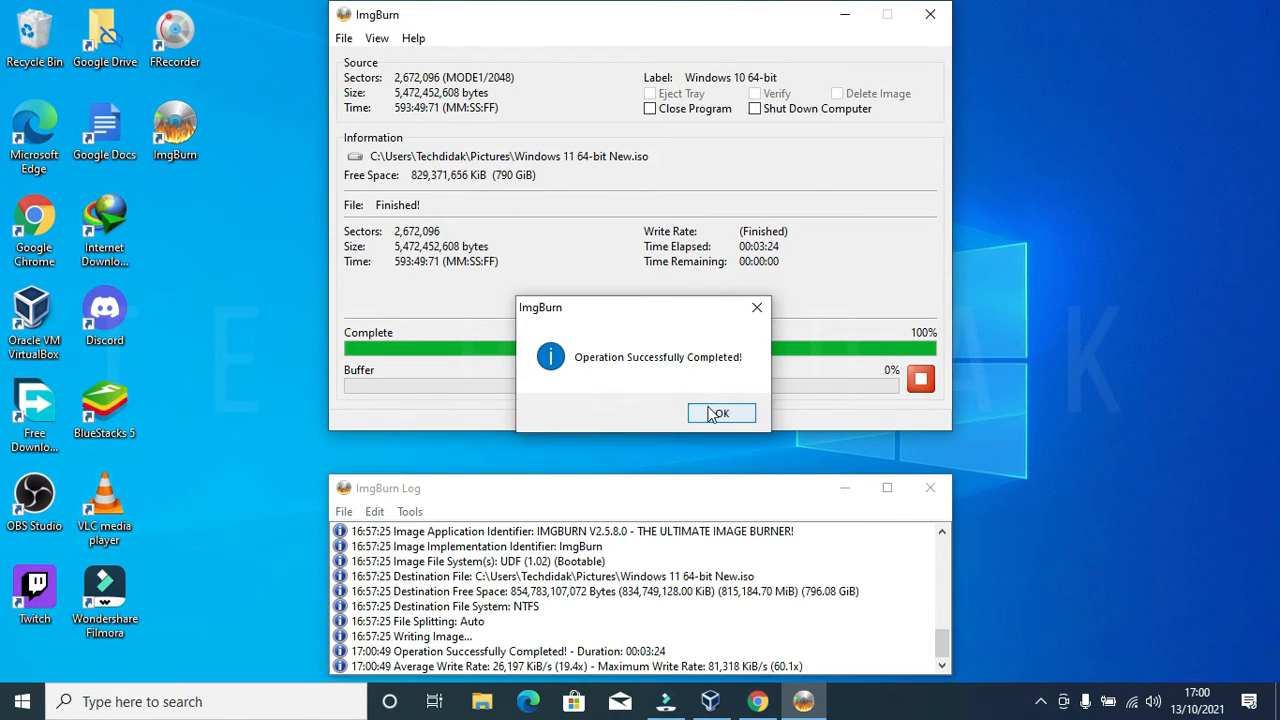
{"action": "left_click", "coordinate": [718, 413]}
{"action": "left_click", "coordinate": [936, 18]}
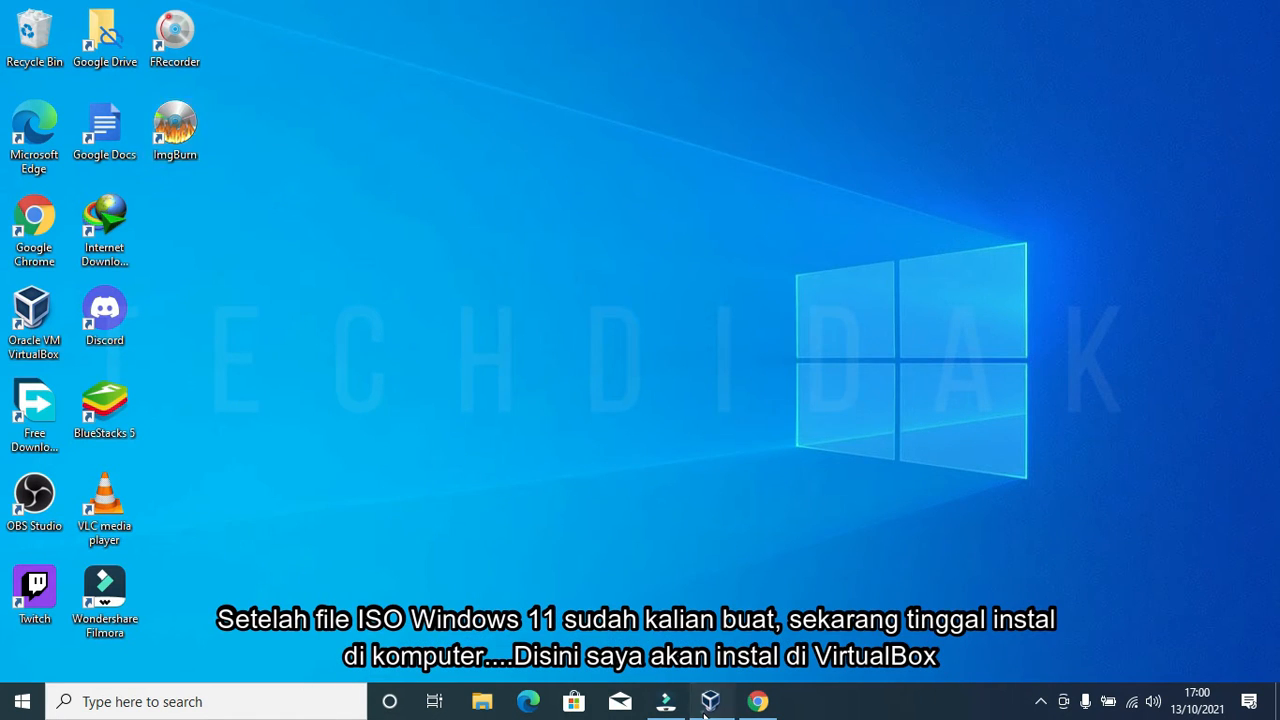
Step: Start a new VirtualBox machine named 'Windows 11New' with version Other Windows (64-bit)
{"action": "left_click", "coordinate": [709, 702]}
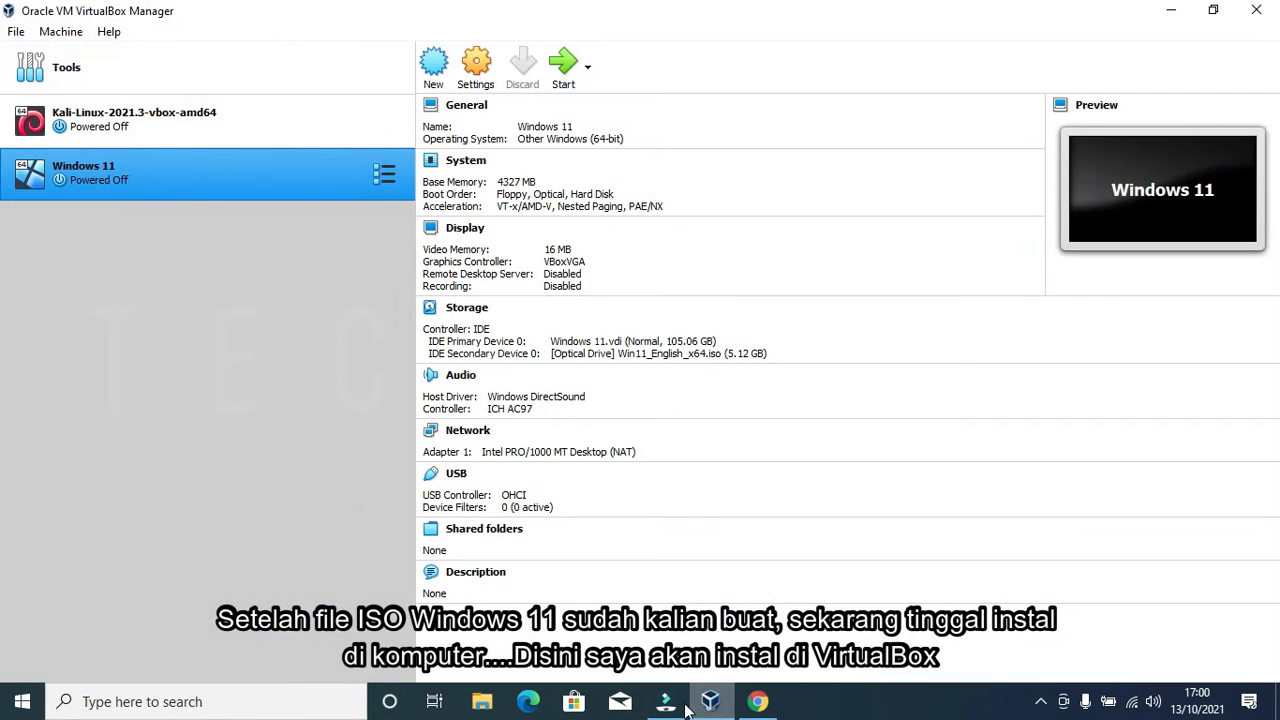
{"action": "left_click", "coordinate": [431, 70]}
{"action": "type", "text": "Windows "}
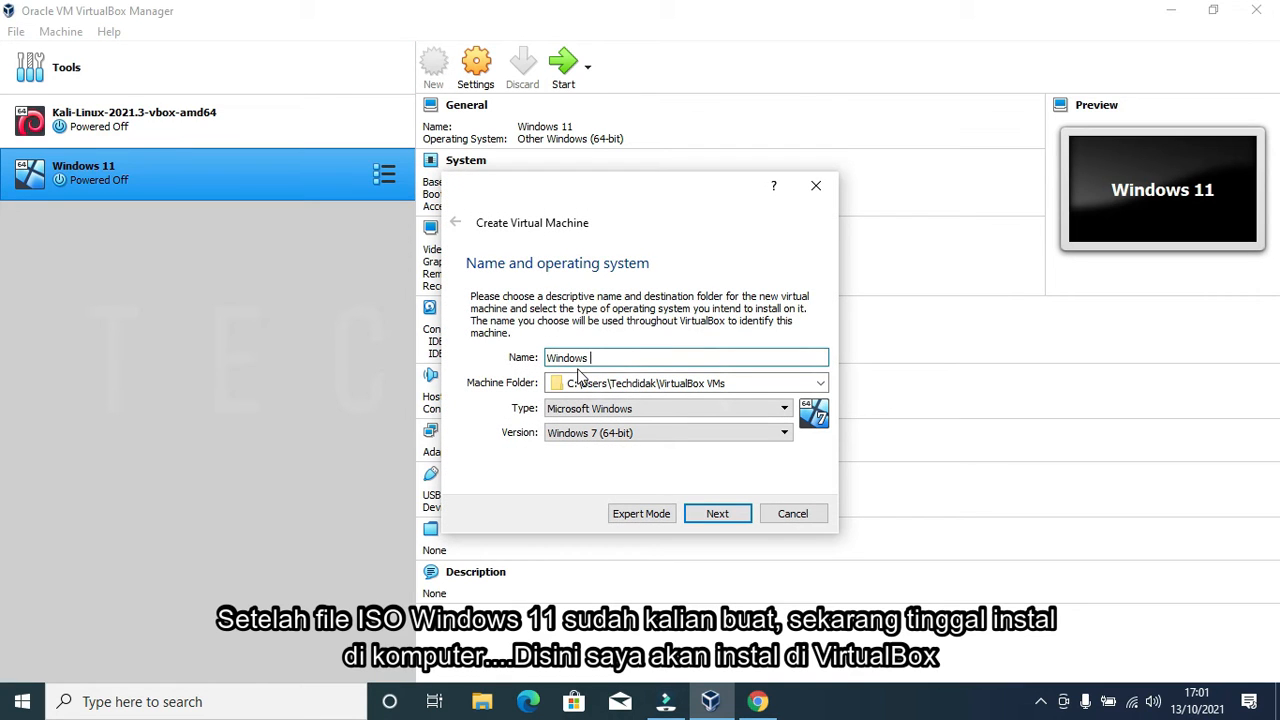
{"action": "type", "text": "11New"}
{"action": "left_click", "coordinate": [717, 433]}
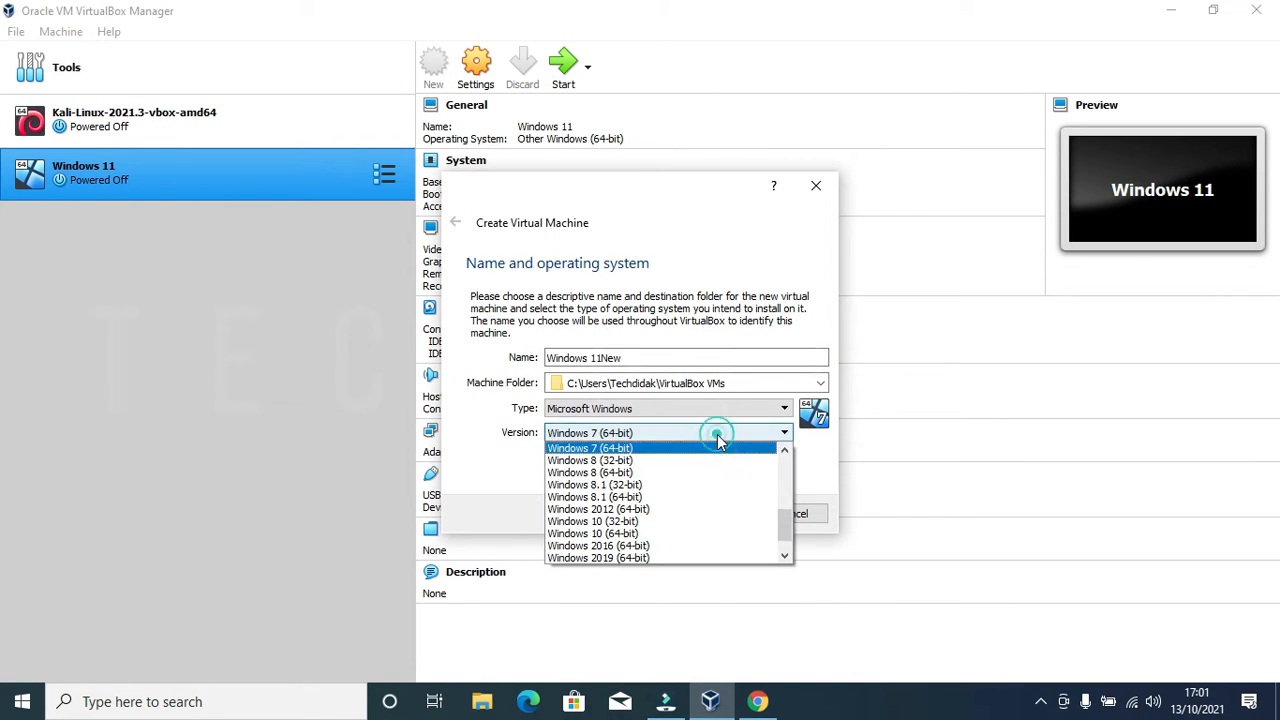
{"action": "scroll", "coordinate": [710, 500], "scroll_direction": "down", "scroll_amount": 3}
{"action": "left_click", "coordinate": [672, 556]}
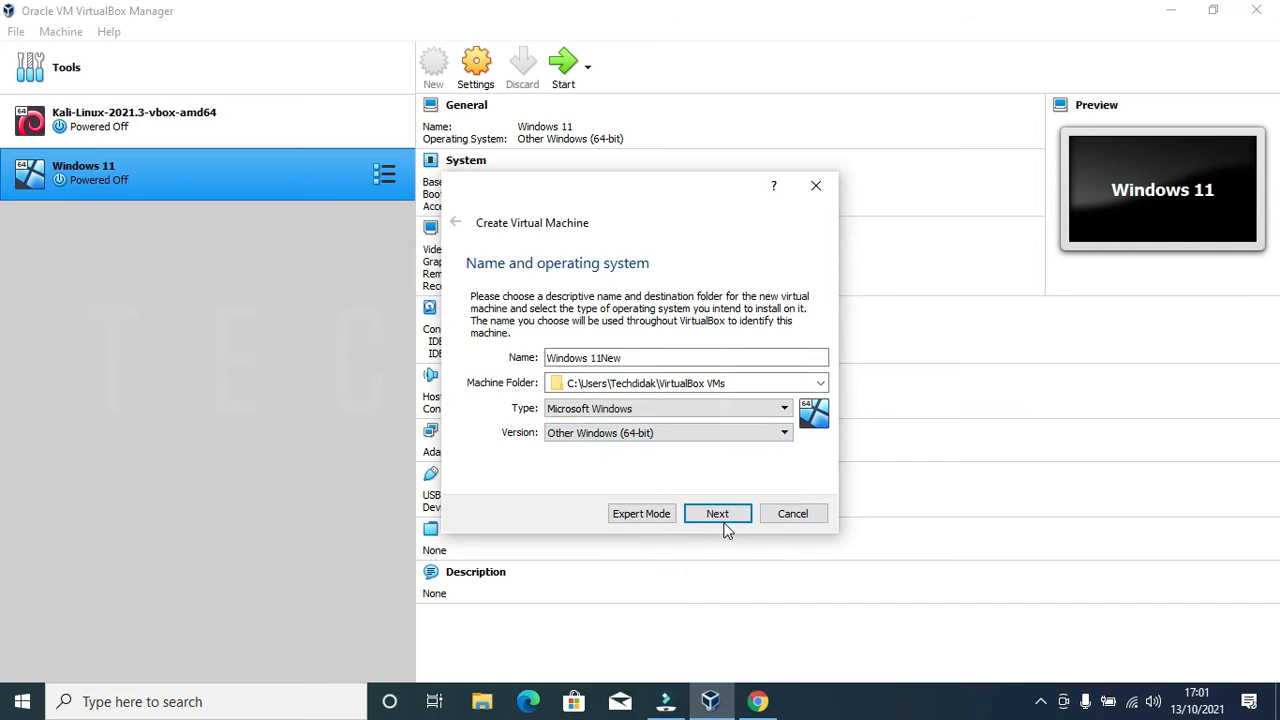
Step: Give it 4327 MB memory and create a new 105.06 GB VDI hard disk
{"action": "left_click", "coordinate": [720, 514]}
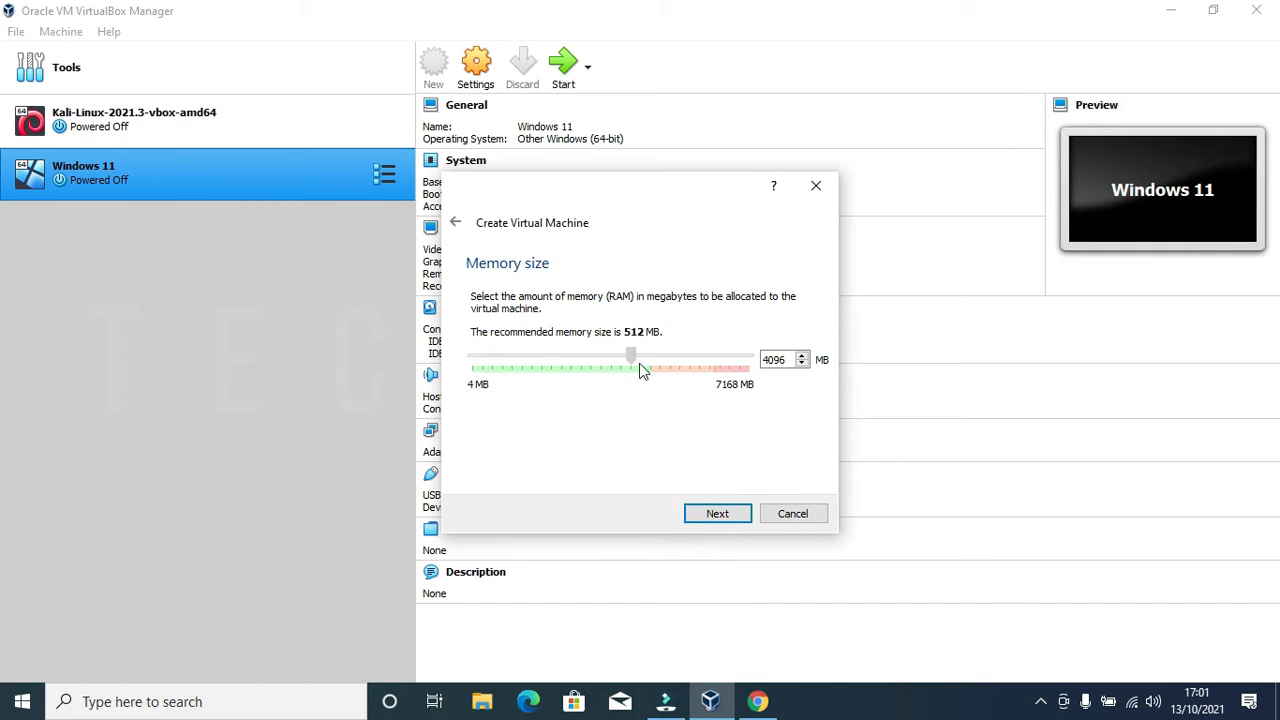
{"action": "left_click", "coordinate": [705, 518]}
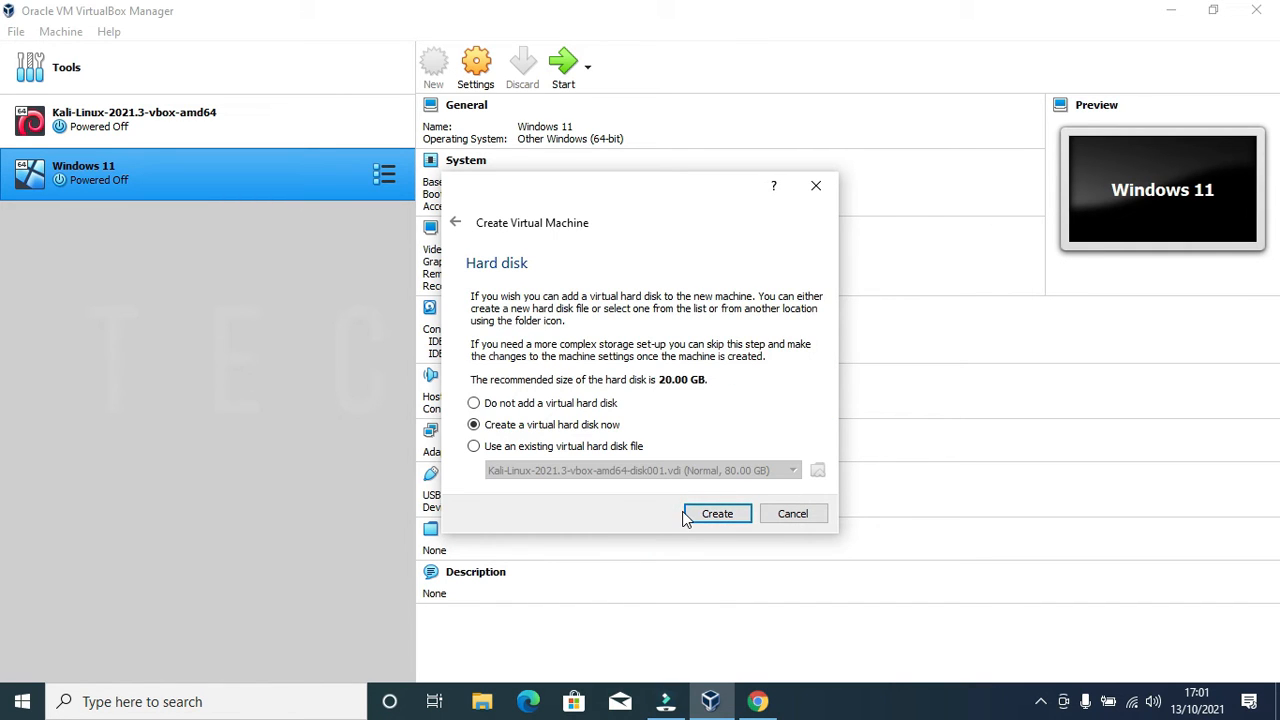
{"action": "left_click", "coordinate": [459, 228]}
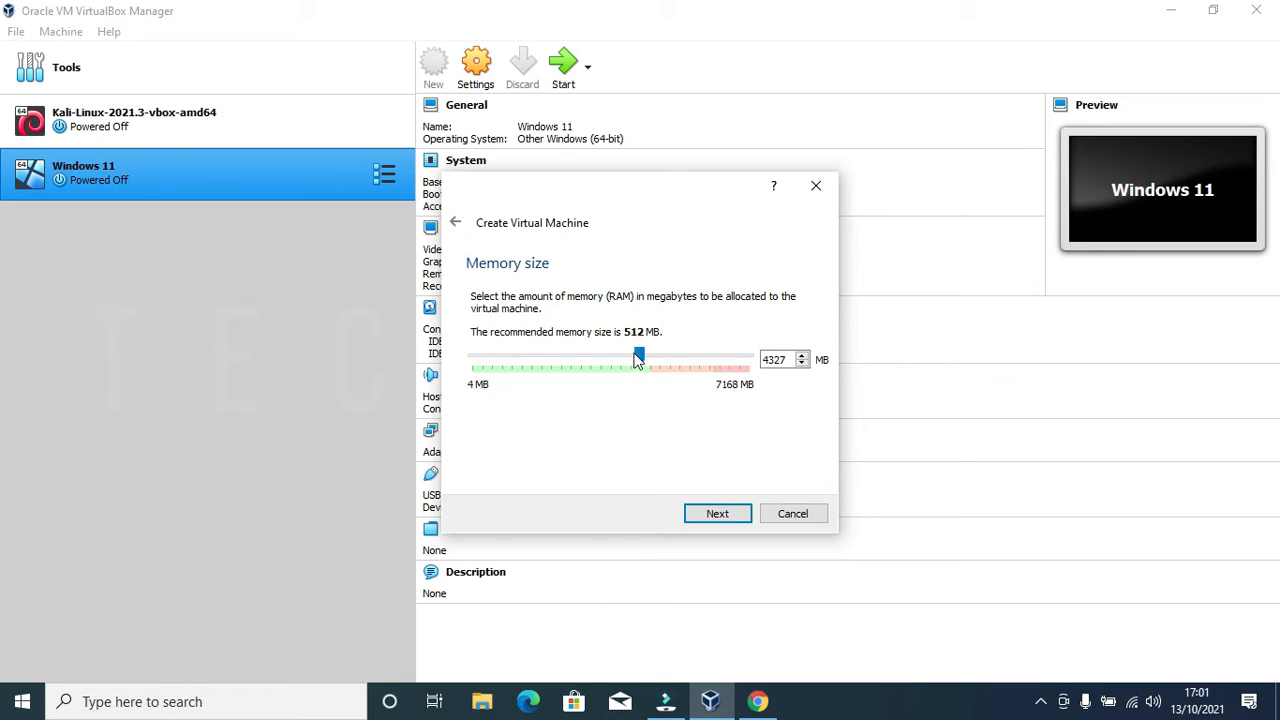
{"action": "left_click", "coordinate": [710, 514]}
{"action": "left_click", "coordinate": [717, 513]}
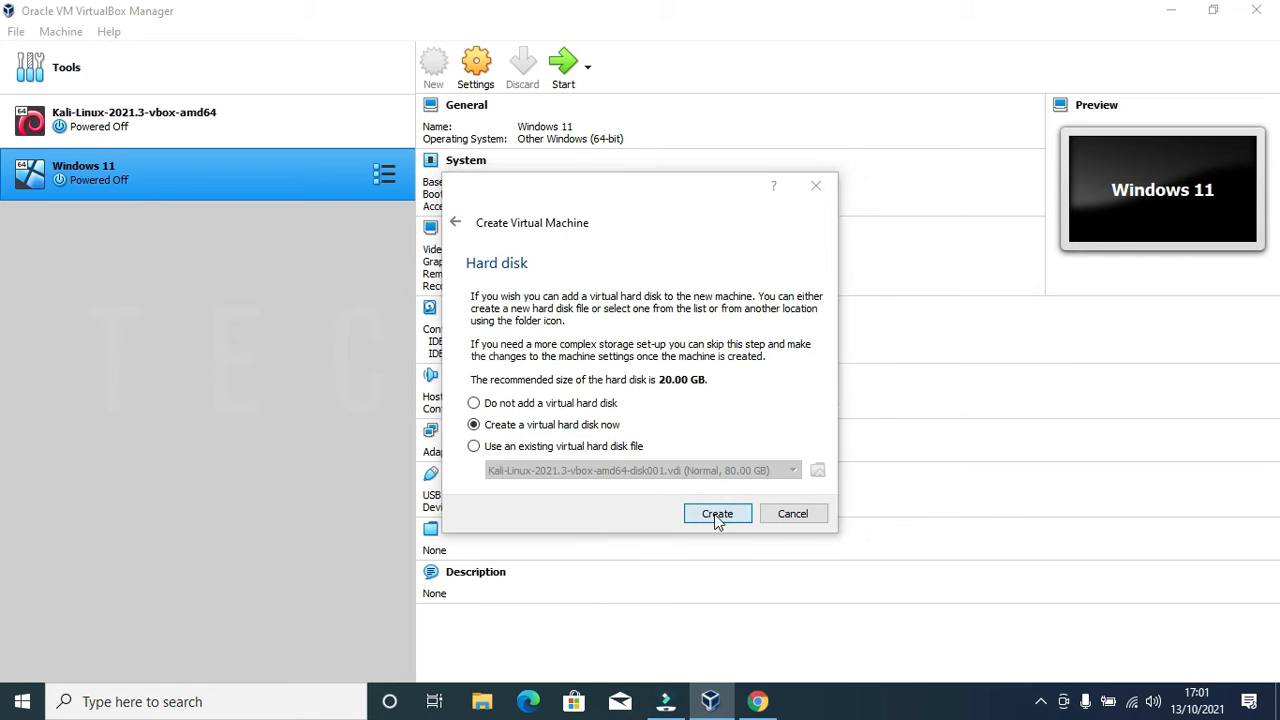
{"action": "left_click", "coordinate": [725, 552]}
{"action": "left_click", "coordinate": [721, 548]}
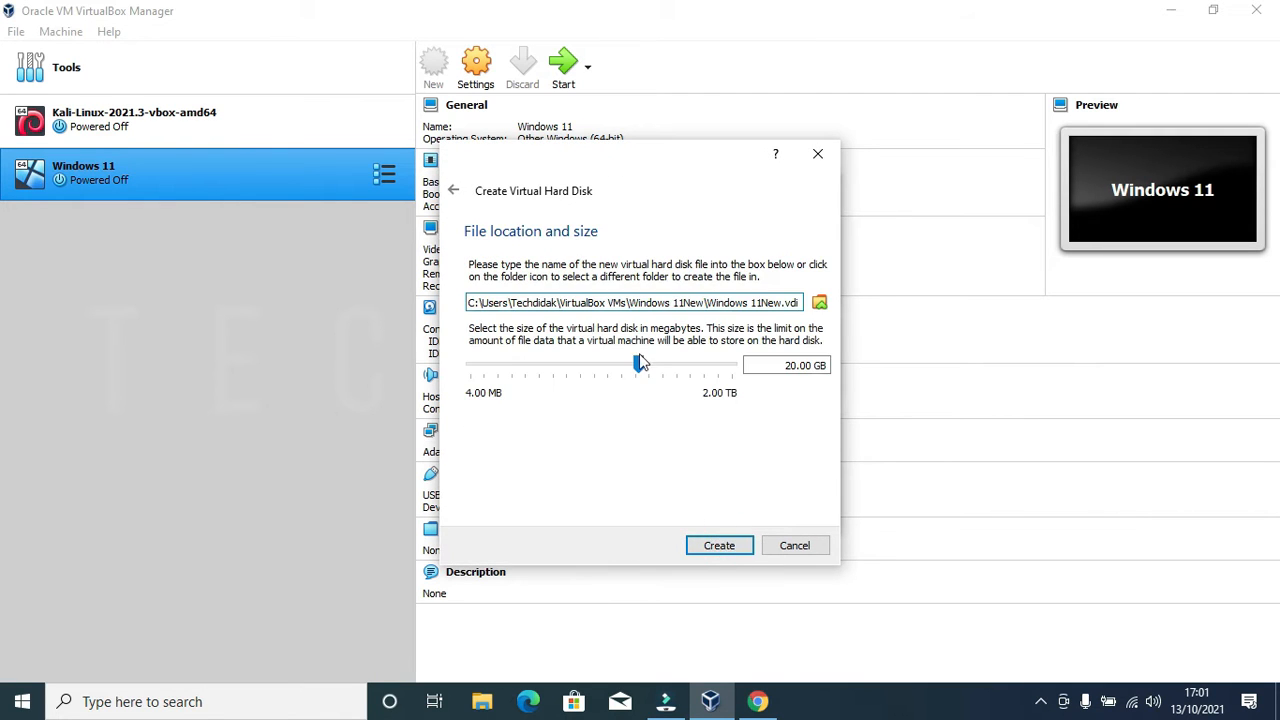
{"action": "left_click", "coordinate": [728, 551]}
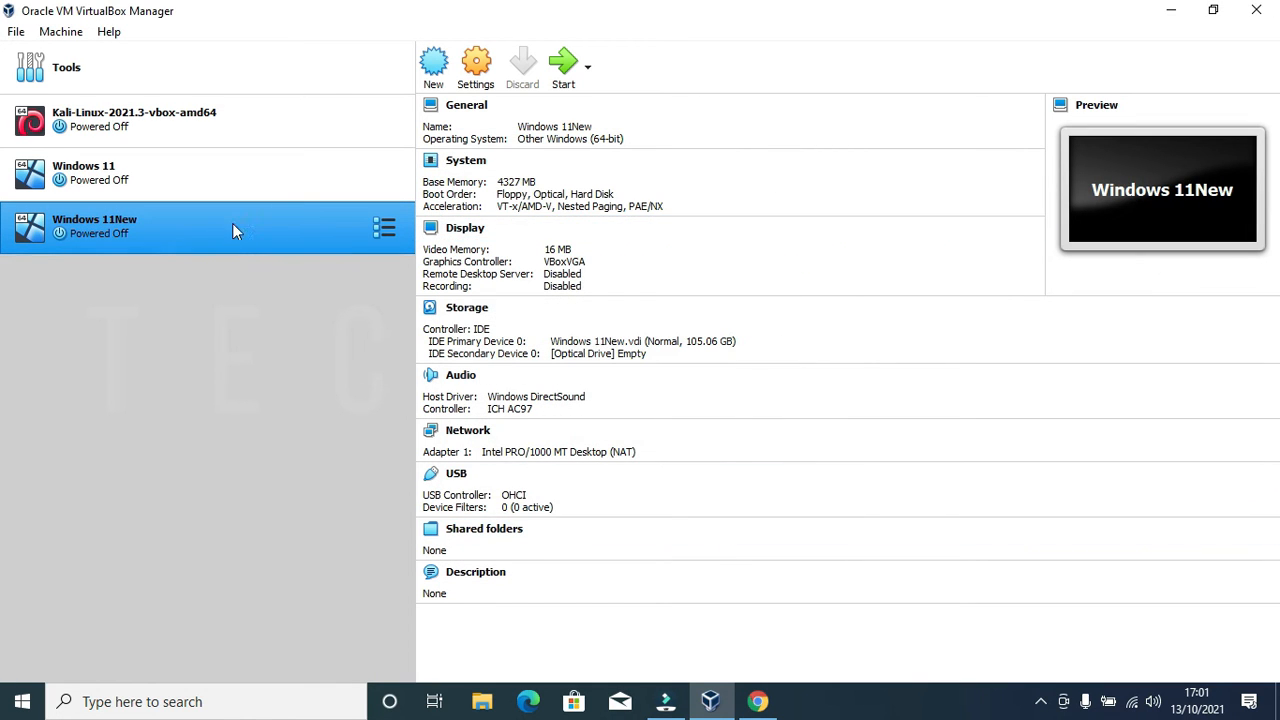
Step: Boot the Windows 11New VM from Windows 11 64-bit New.iso, added from Pictures as the start-up disk
{"action": "left_click", "coordinate": [559, 69]}
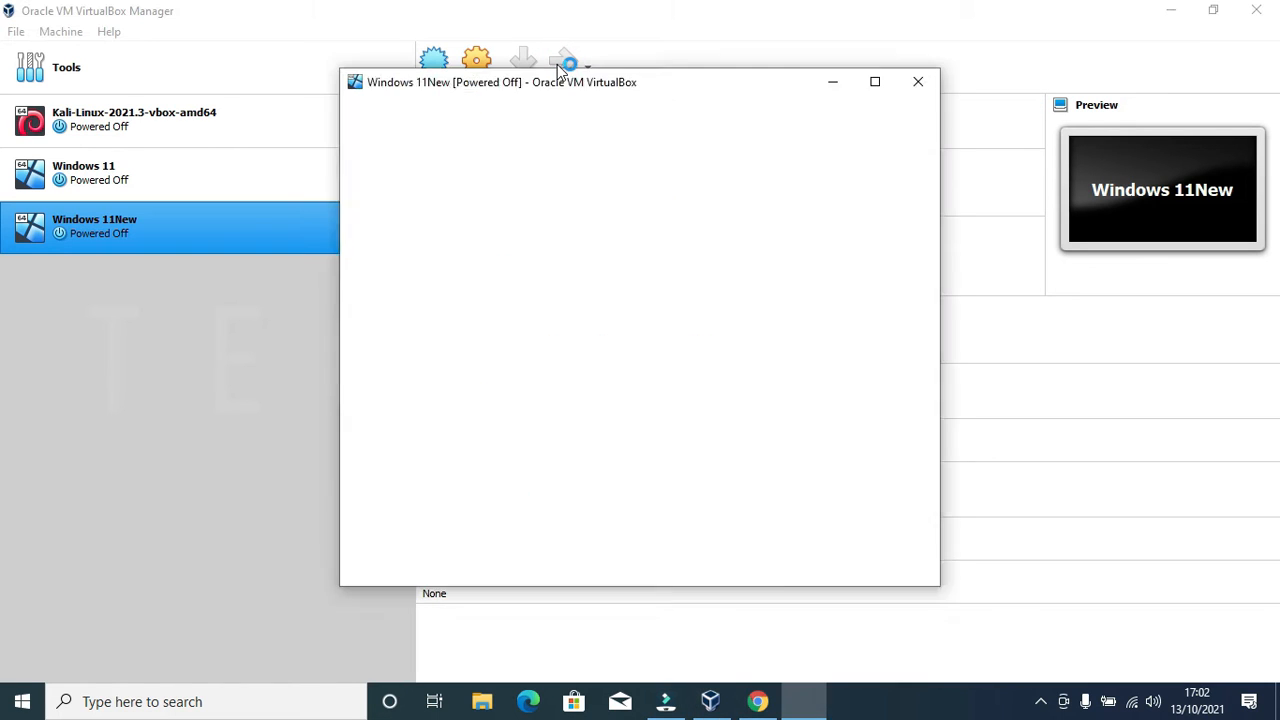
{"action": "left_click", "coordinate": [778, 429]}
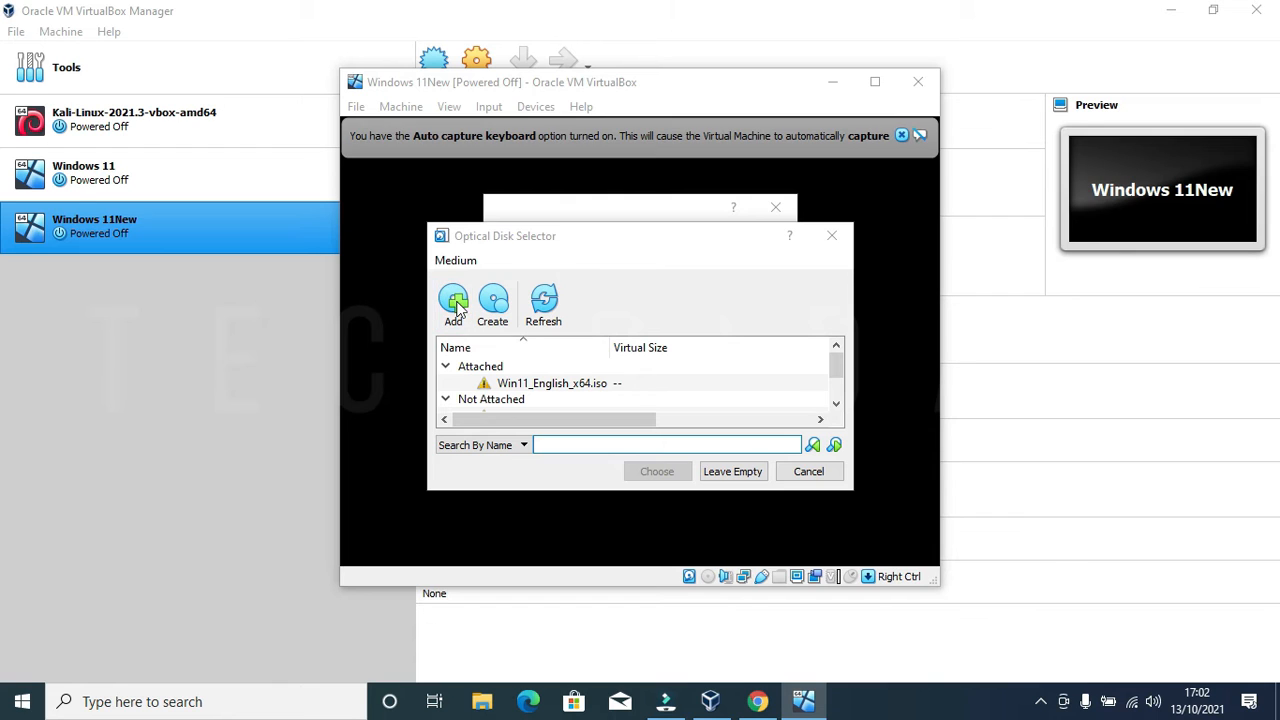
{"action": "left_click", "coordinate": [455, 302]}
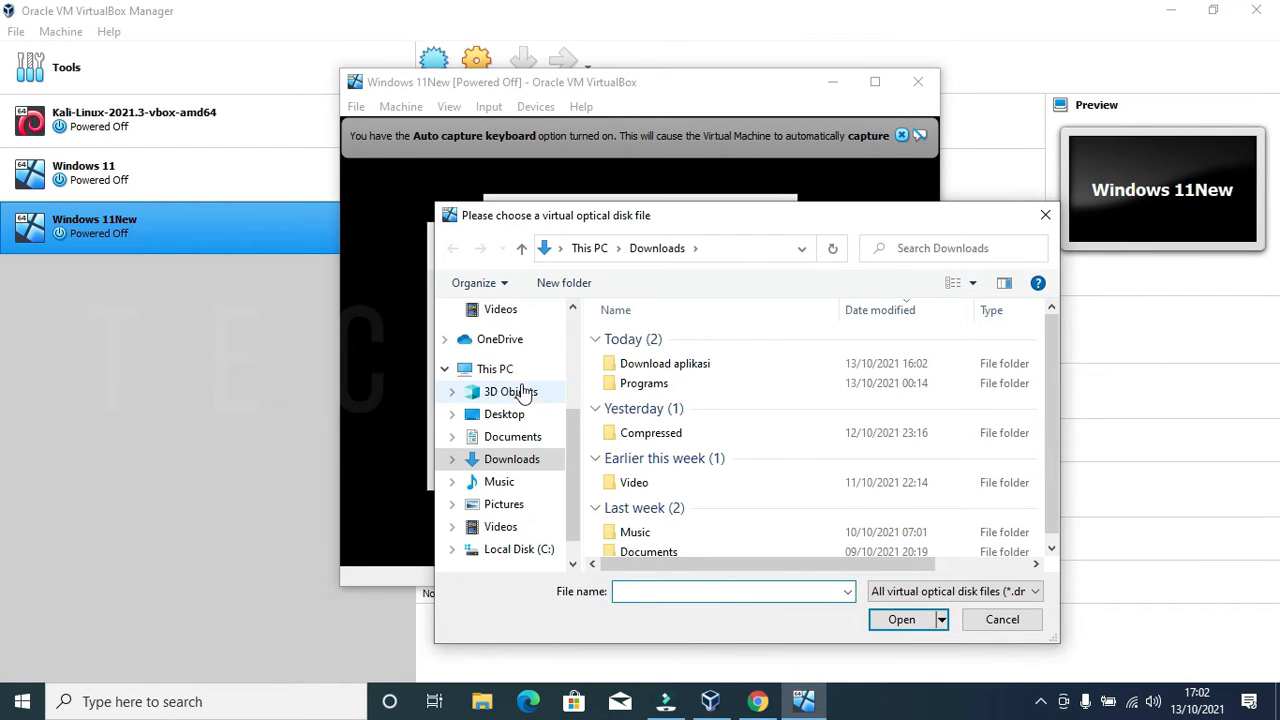
{"action": "scroll", "coordinate": [524, 395], "scroll_direction": "up", "scroll_amount": 3}
{"action": "left_click", "coordinate": [508, 414]}
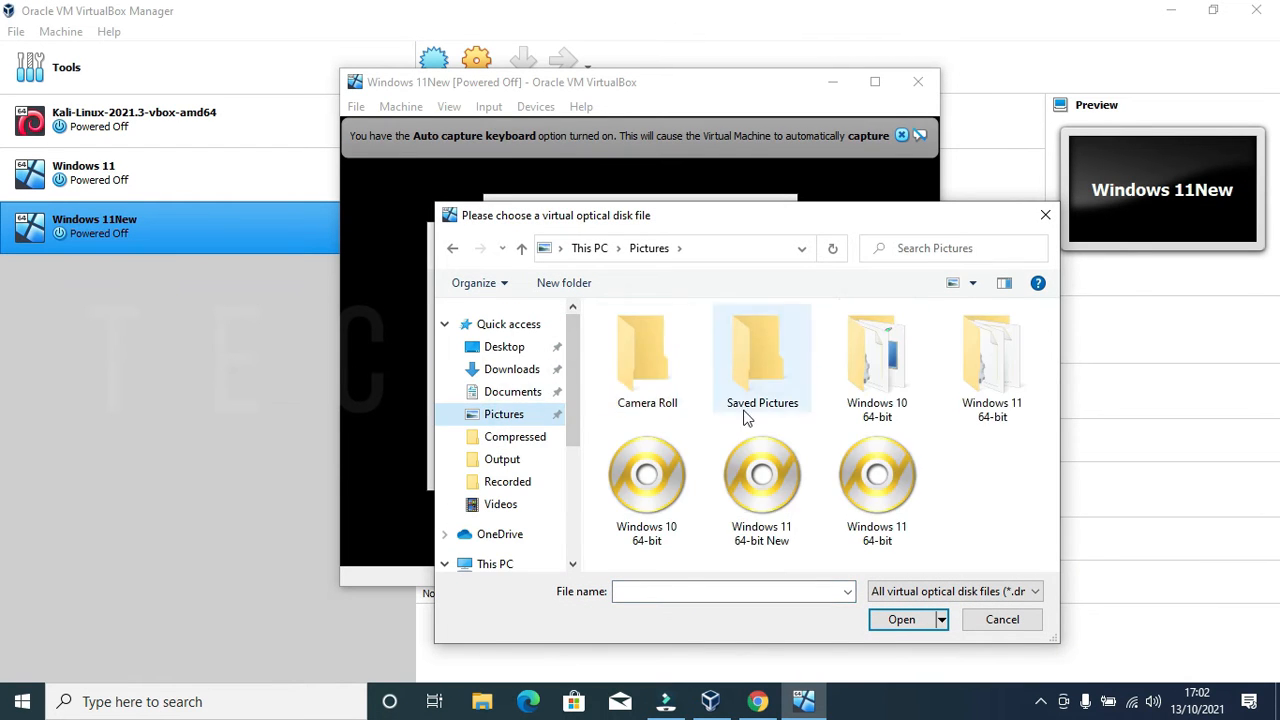
{"action": "left_click", "coordinate": [762, 548]}
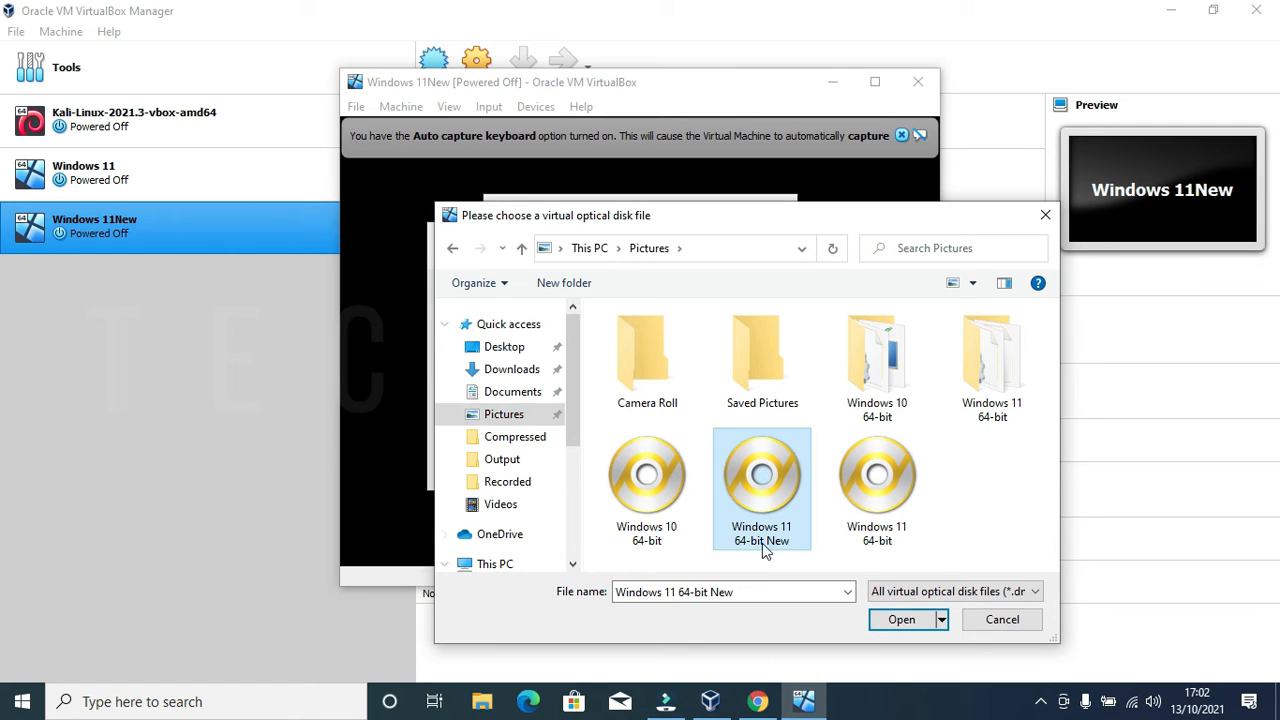
{"action": "left_click", "coordinate": [901, 619]}
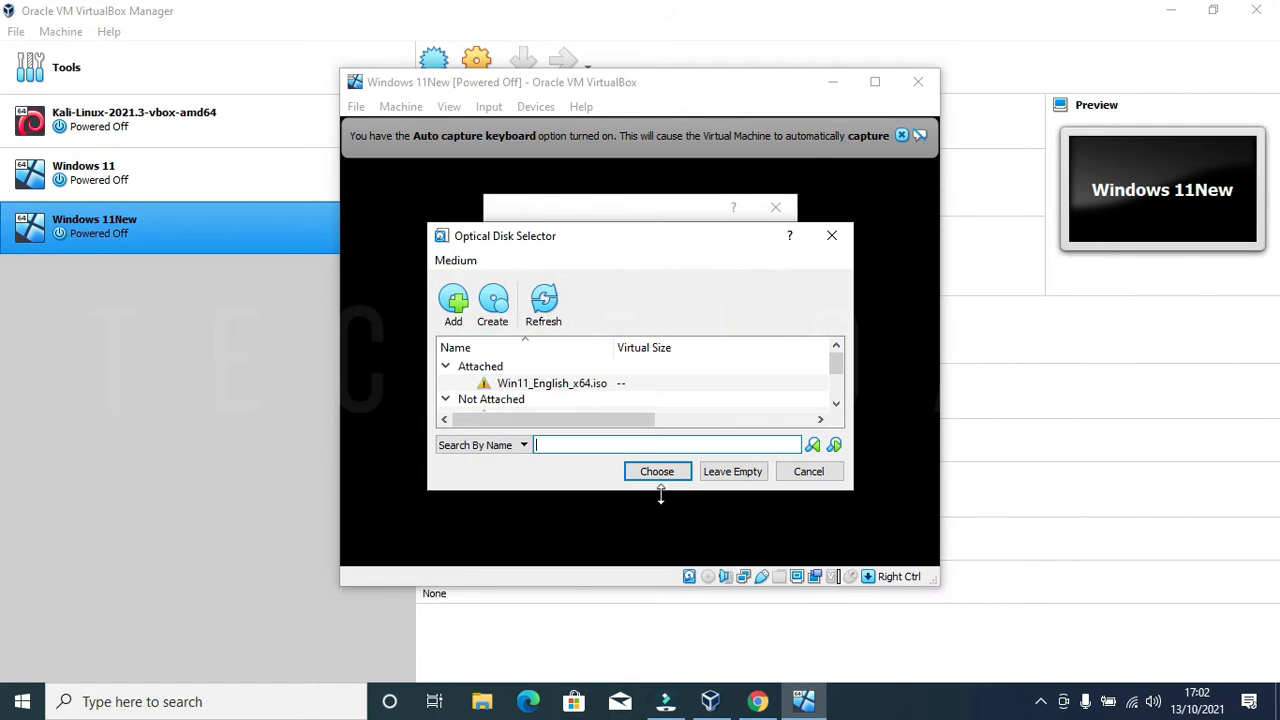
{"action": "left_click", "coordinate": [543, 388]}
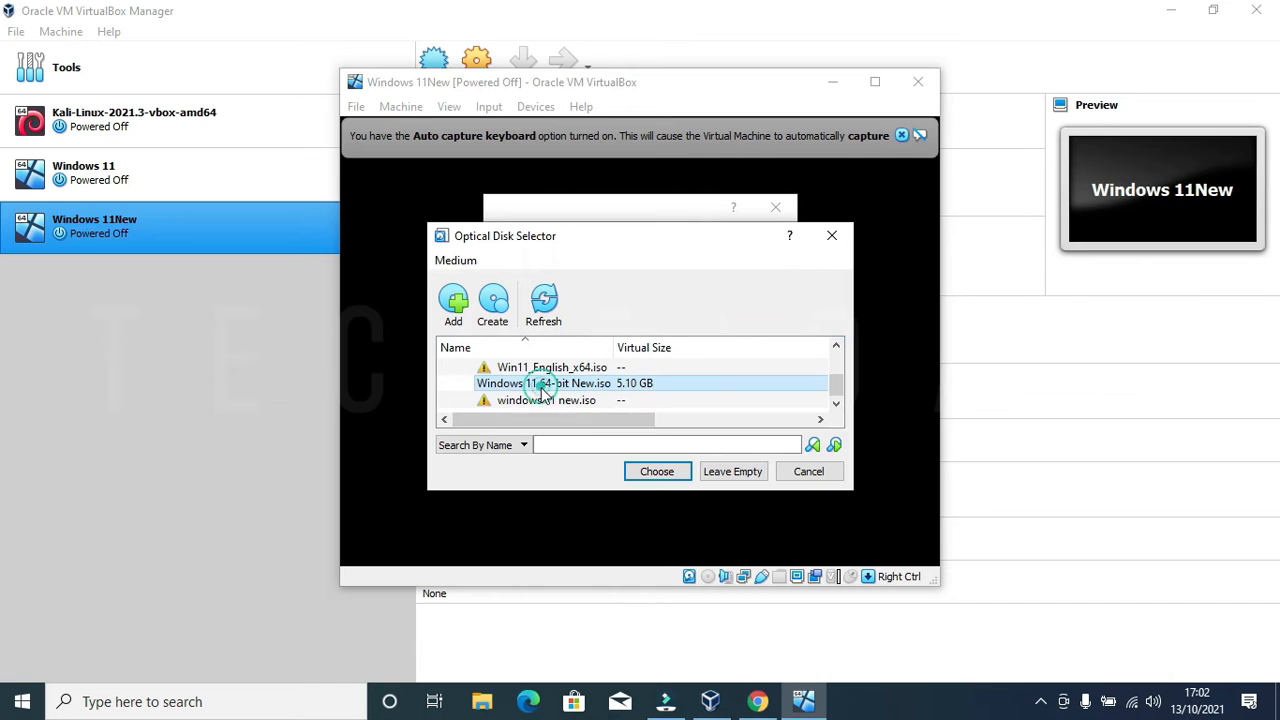
{"action": "left_click", "coordinate": [654, 471]}
{"action": "left_click", "coordinate": [676, 471]}
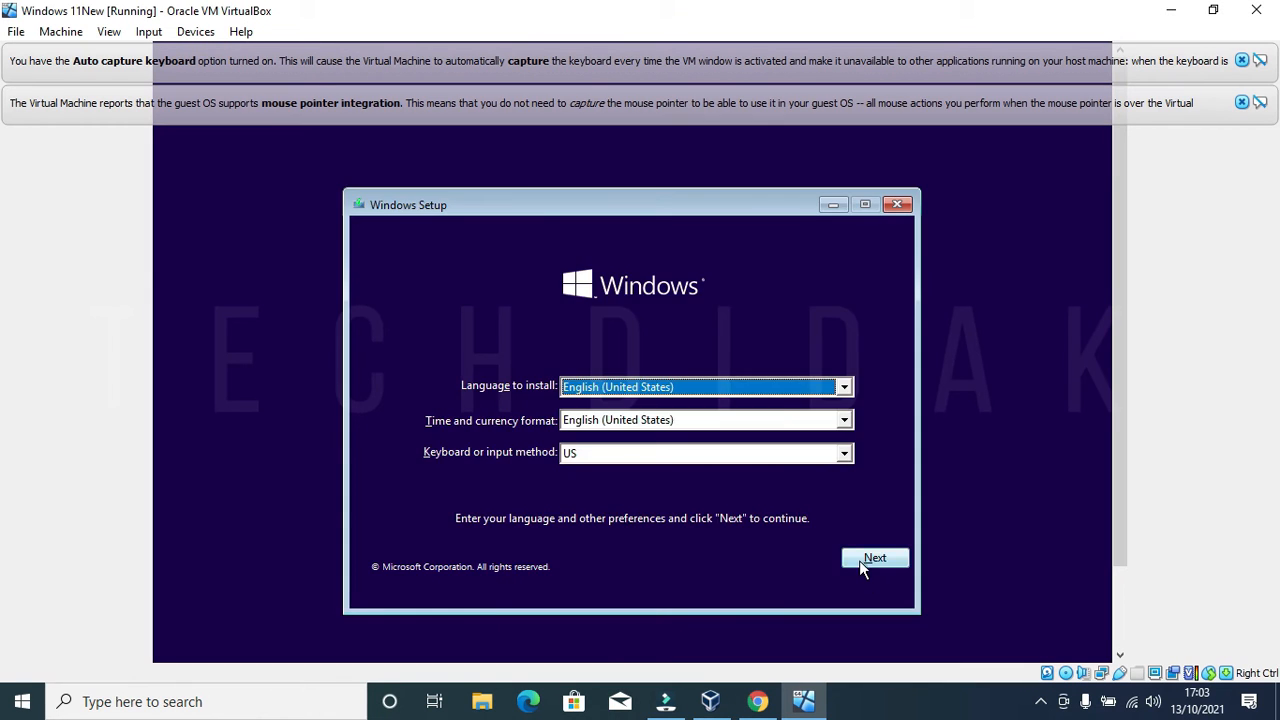
Step: Run Windows 11 Pro setup with no product key, accepting the licence and a custom Windows-only install
{"action": "left_click", "coordinate": [862, 565]}
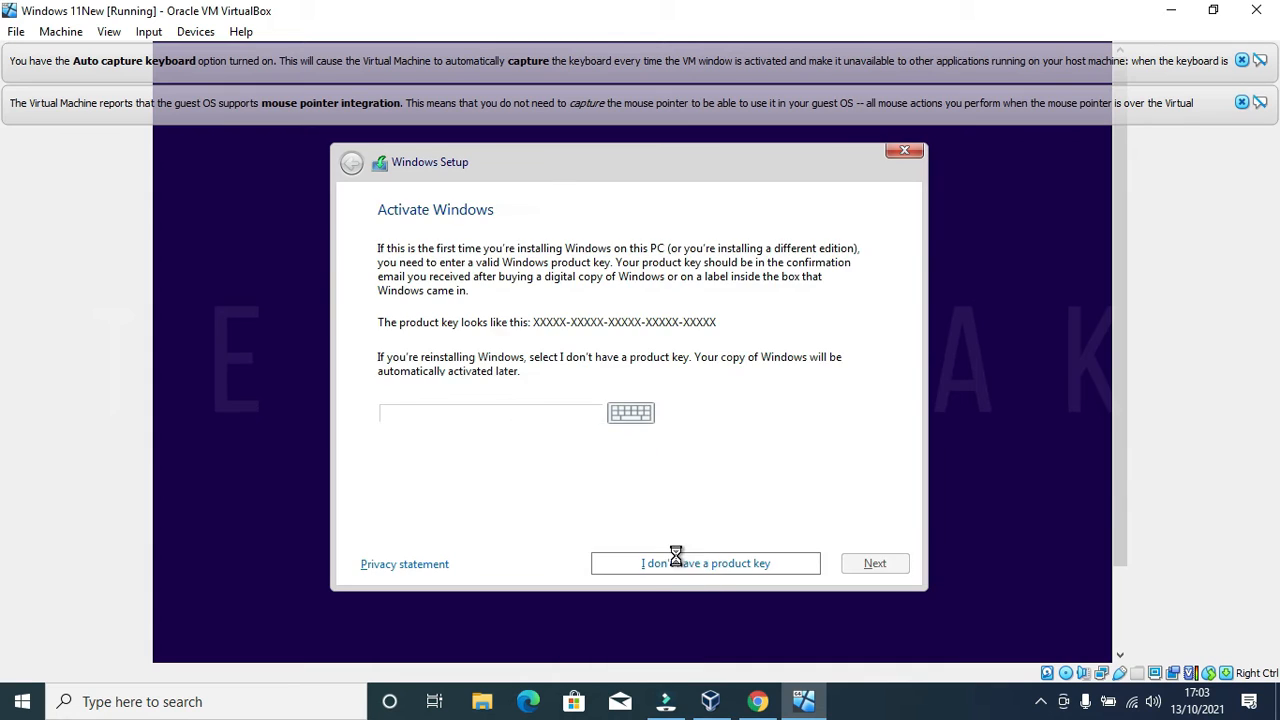
{"action": "left_click", "coordinate": [676, 555]}
{"action": "scroll", "coordinate": [650, 328], "scroll_direction": "down", "scroll_amount": 1}
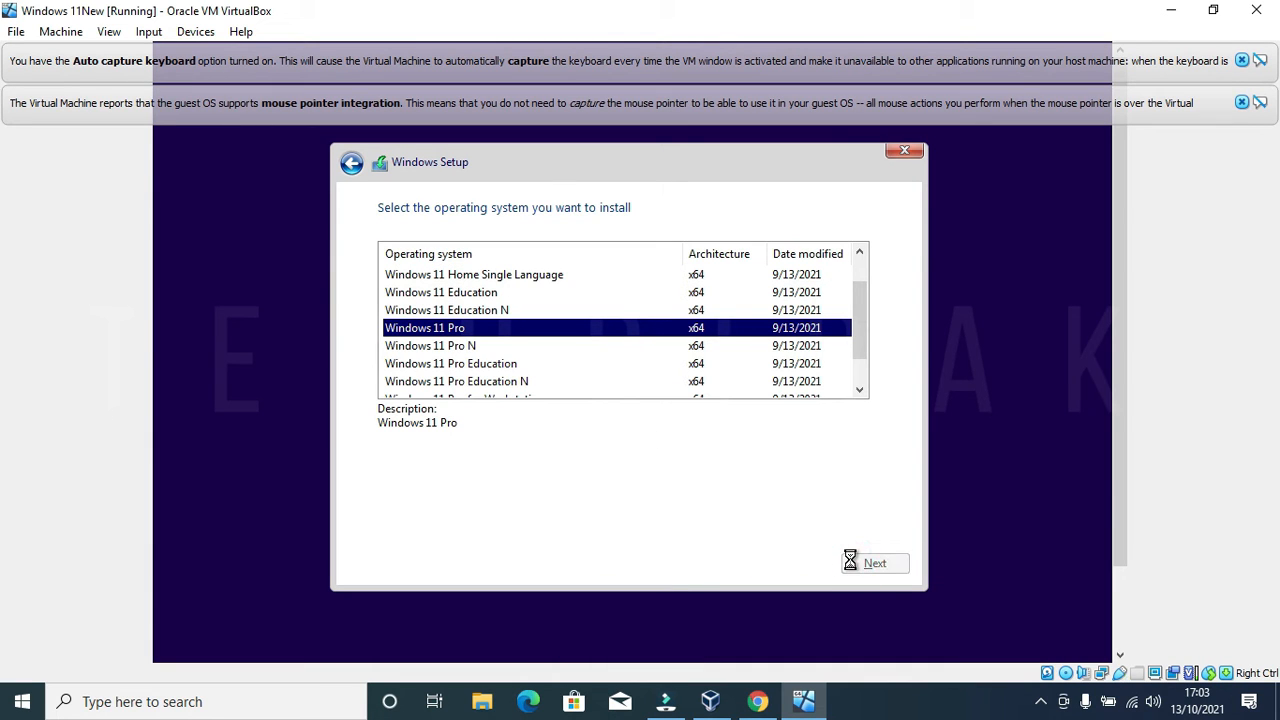
{"action": "left_click", "coordinate": [415, 520]}
{"action": "left_click", "coordinate": [884, 565]}
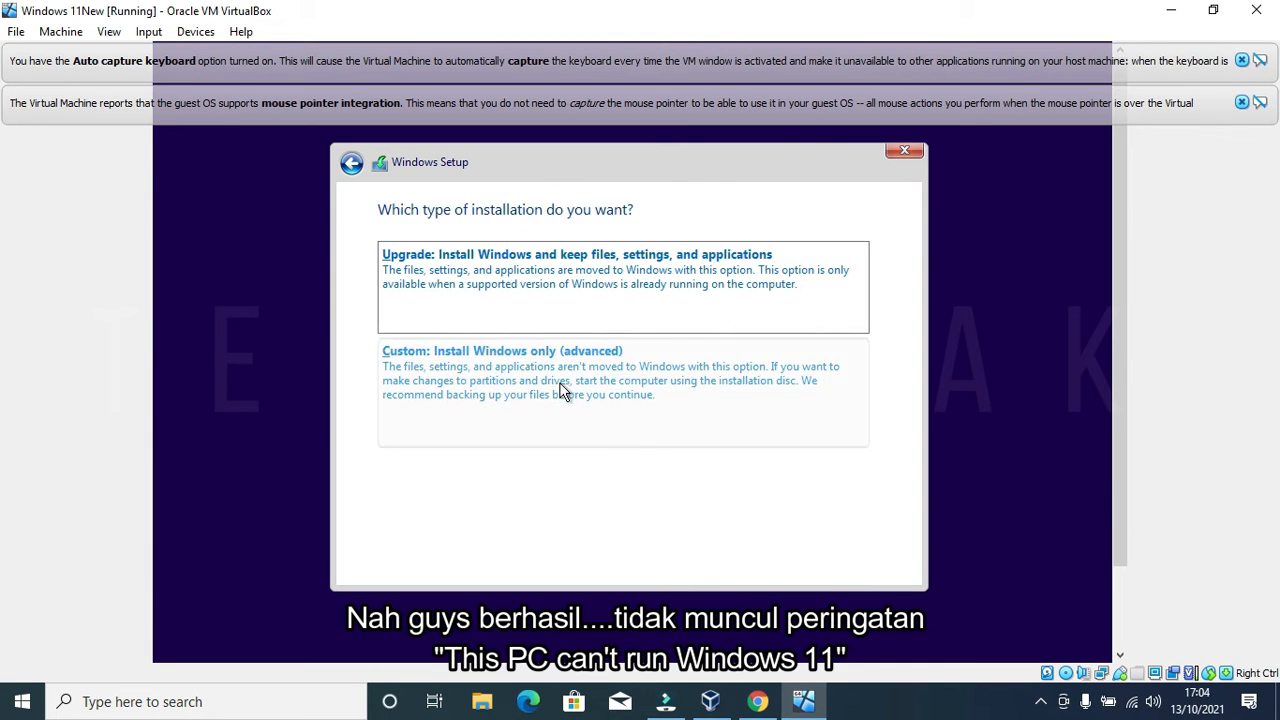
{"action": "left_click", "coordinate": [563, 386]}
{"action": "left_click", "coordinate": [866, 565]}
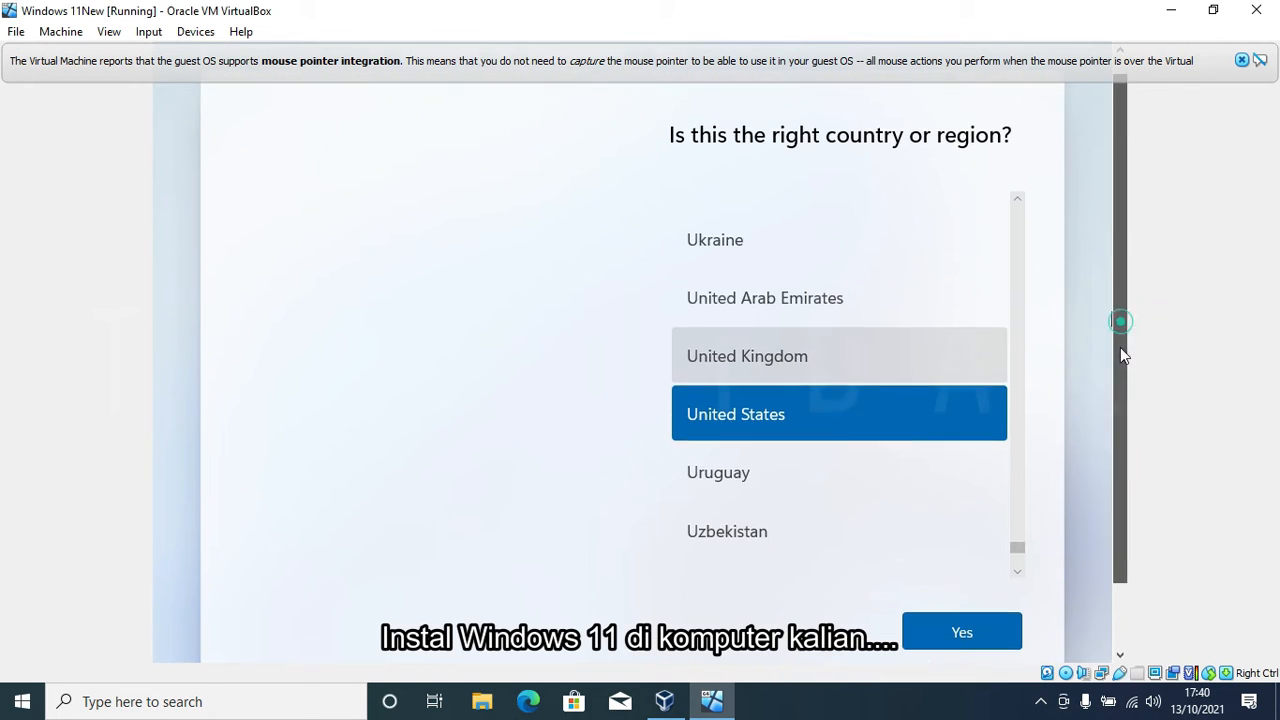
Step: Confirm the region, skip the keyboard, choose personal use and an offline account, skipping Microsoft sign-in
{"action": "left_click", "coordinate": [928, 552]}
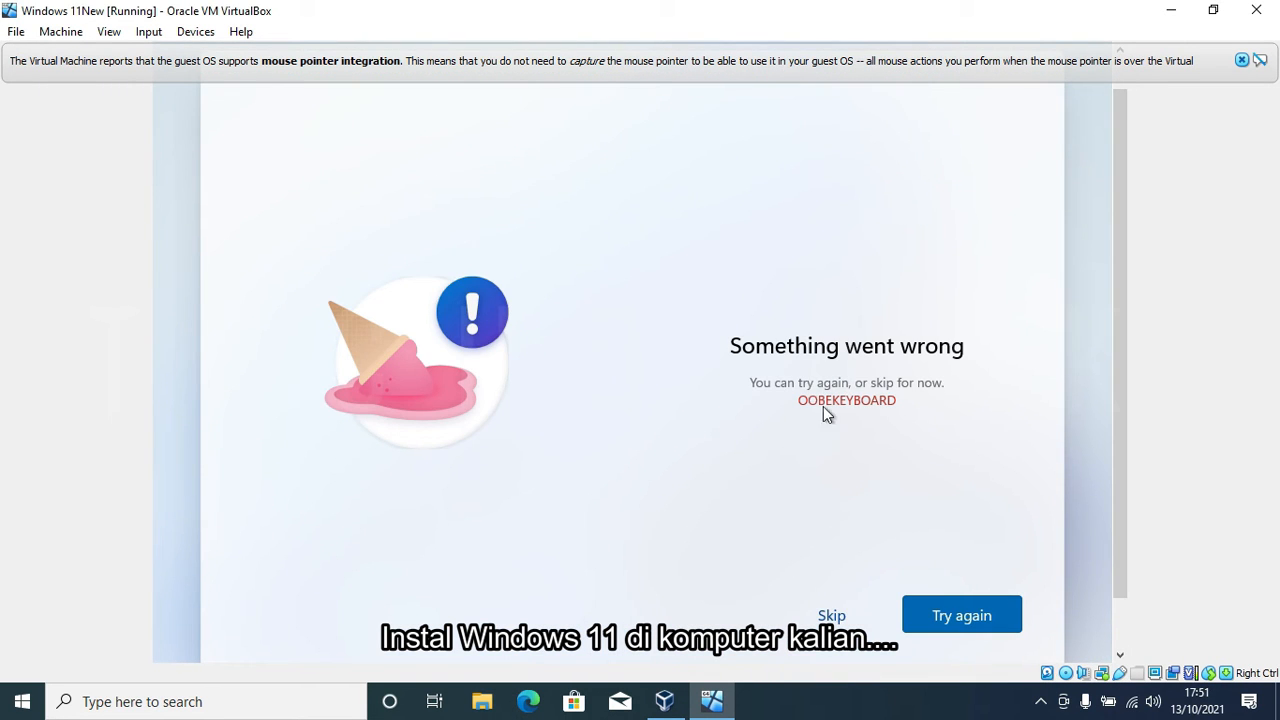
{"action": "left_click", "coordinate": [832, 616]}
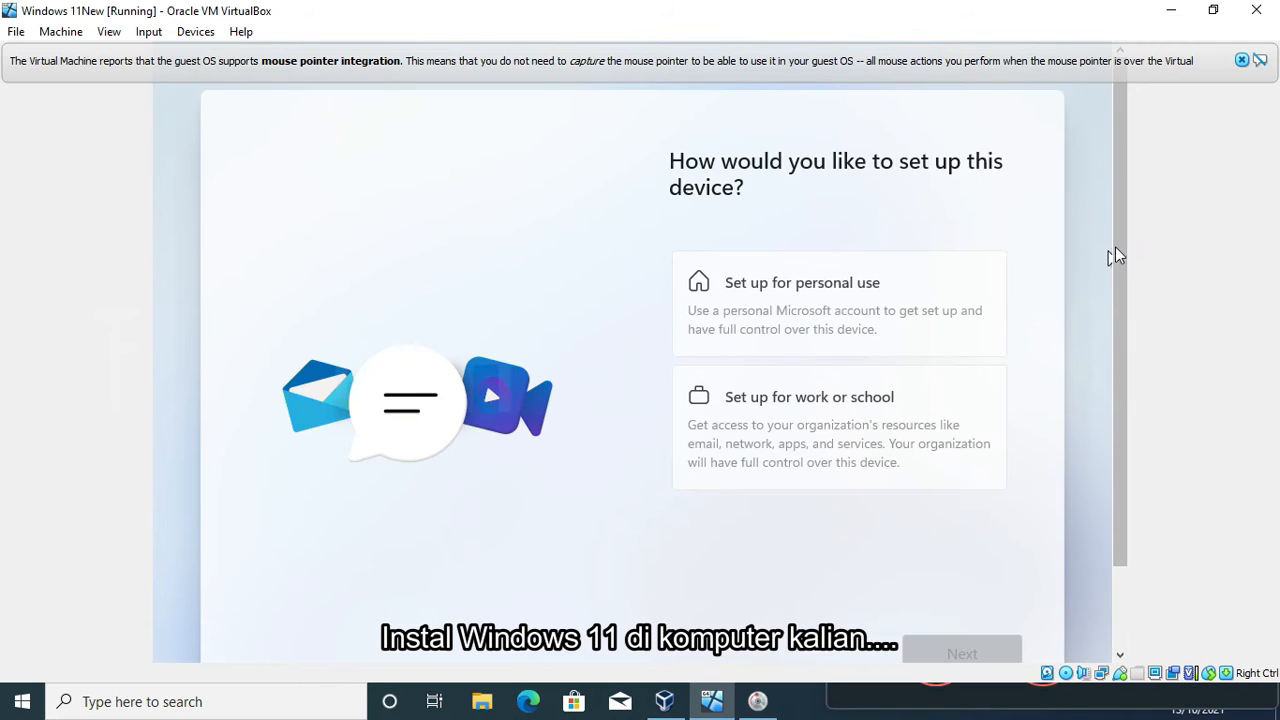
{"action": "scroll", "coordinate": [1115, 246], "scroll_direction": "down", "scroll_amount": 2}
{"action": "left_click", "coordinate": [777, 209]}
{"action": "left_click", "coordinate": [919, 581]}
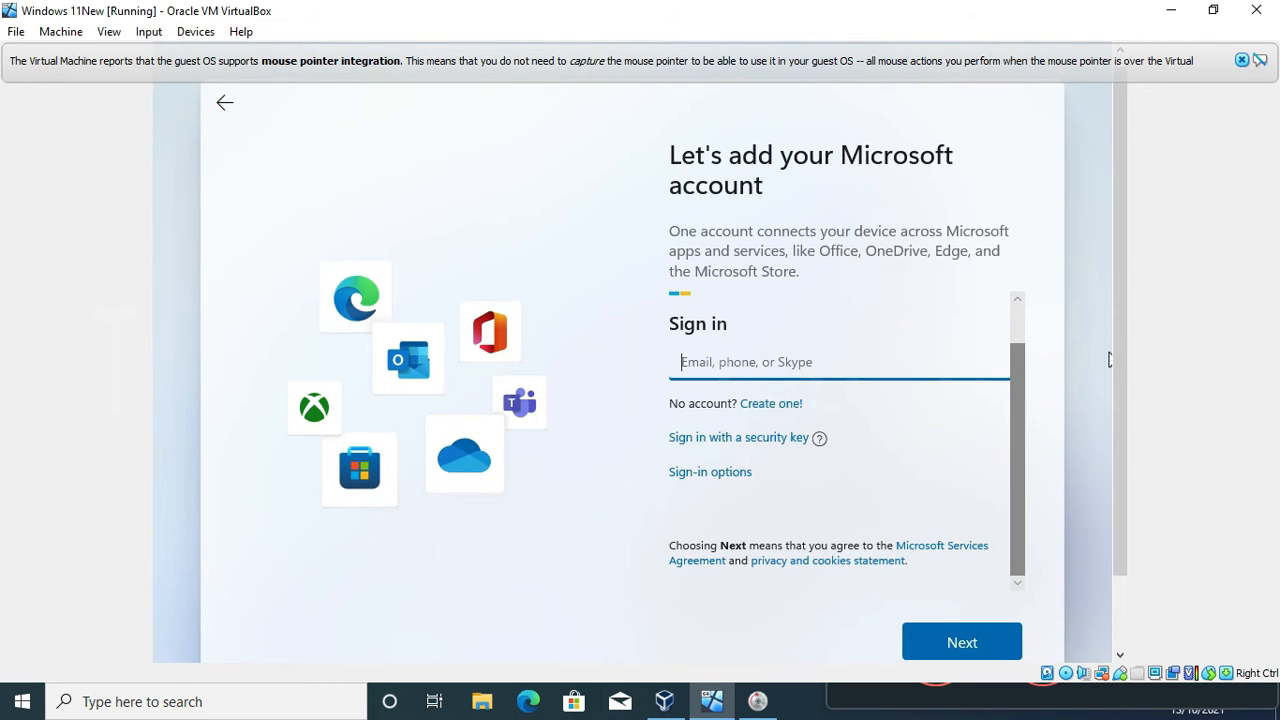
{"action": "scroll", "coordinate": [980, 375], "scroll_direction": "down", "scroll_amount": 2}
{"action": "scroll", "coordinate": [1014, 290], "scroll_direction": "up", "scroll_amount": 2}
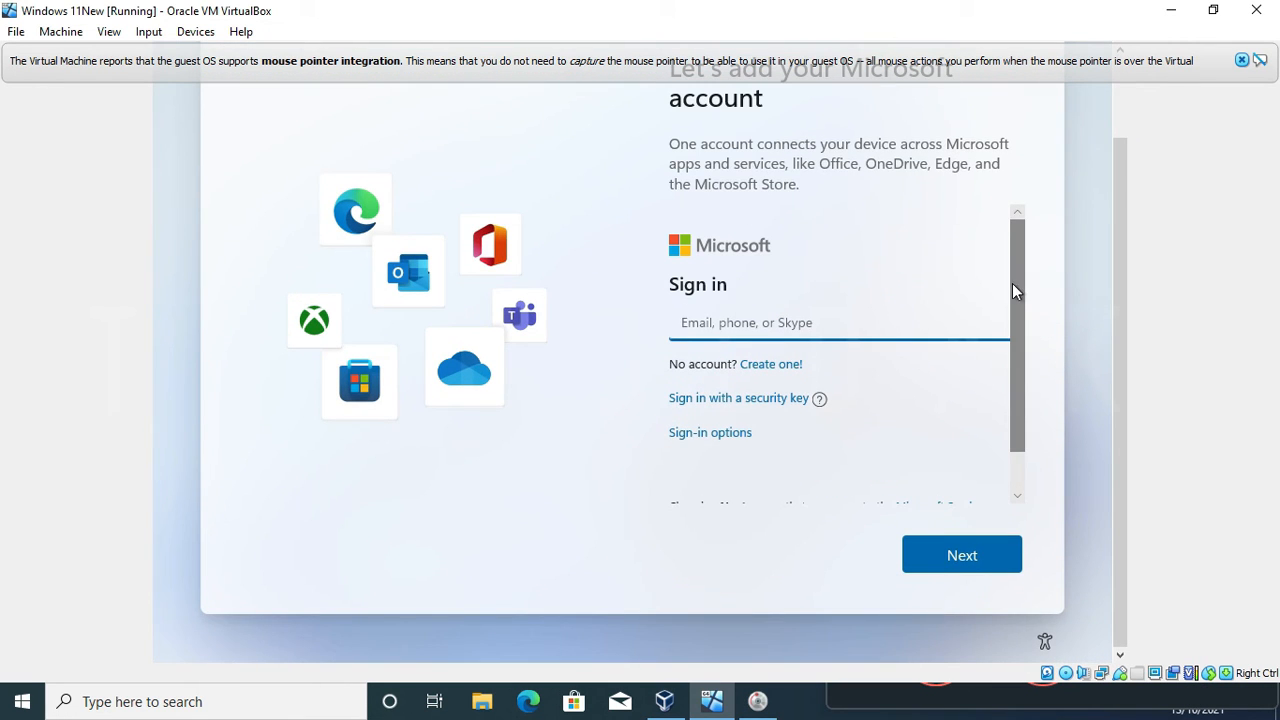
{"action": "left_click", "coordinate": [731, 433]}
{"action": "left_click", "coordinate": [751, 424]}
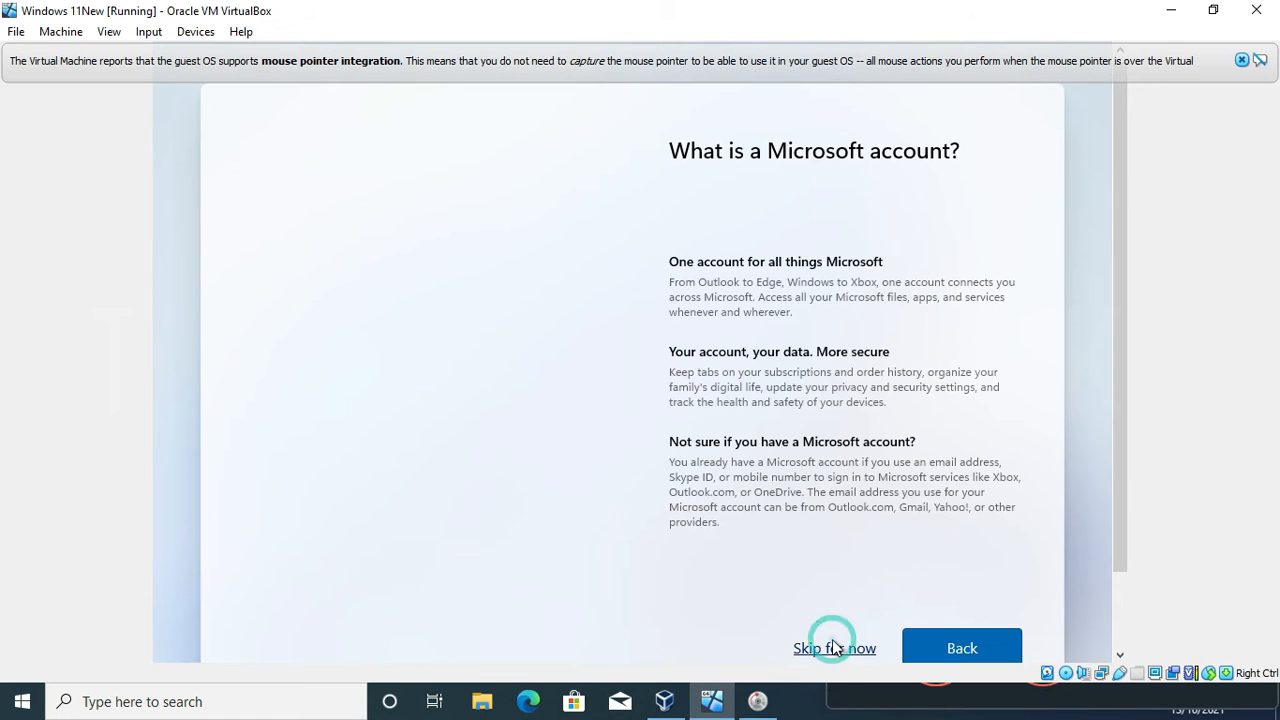
{"action": "left_click", "coordinate": [831, 647]}
Step: Enter the local account name and set and confirm the account password
{"action": "type", "text": "Techdidak"}
{"action": "key", "text": "Return"}
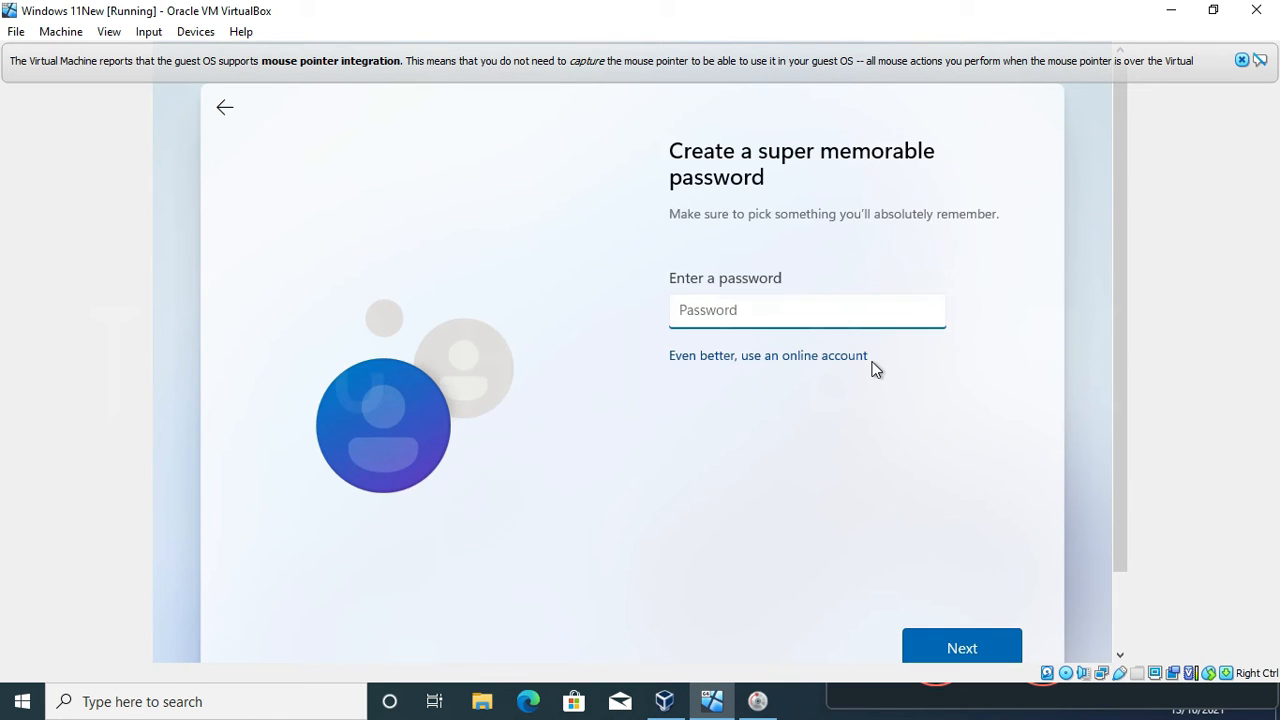
{"action": "left_click", "coordinate": [944, 638]}
{"action": "type", "text": "••••••"}
{"action": "left_click", "coordinate": [938, 636]}
{"action": "left_click", "coordinate": [831, 304]}
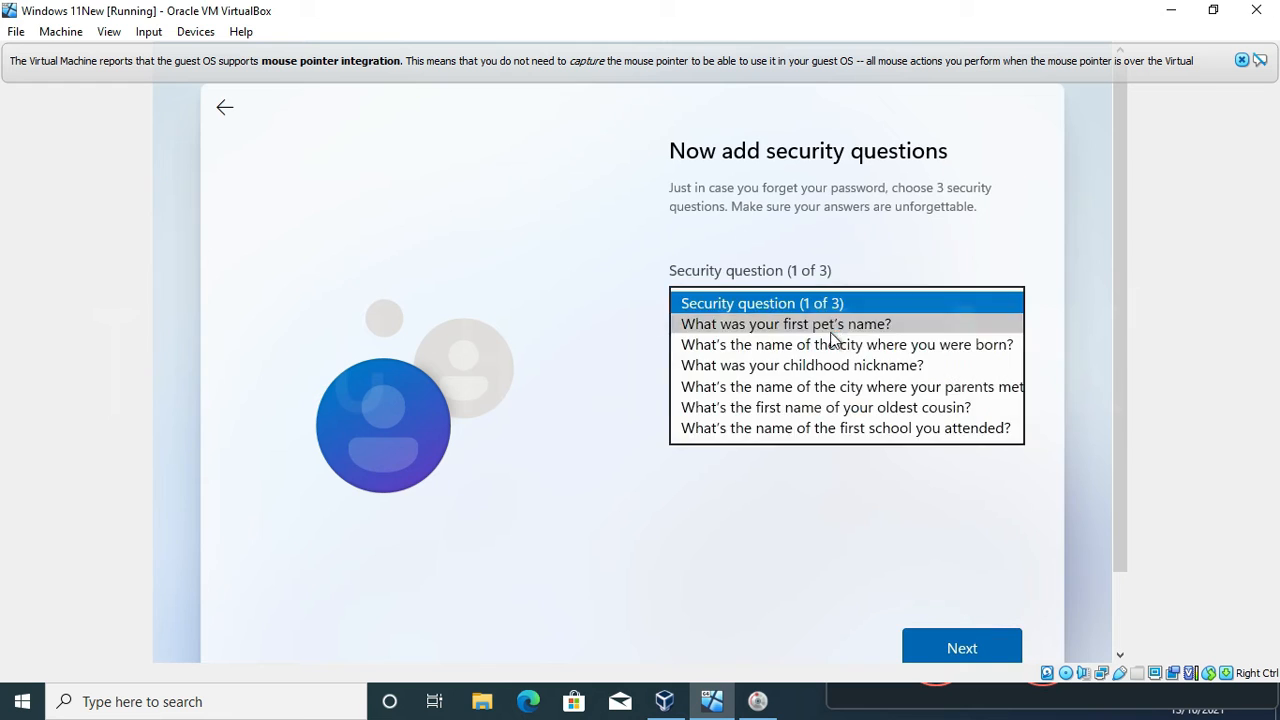
Step: Answer the first pet's name, birth city and childhood nickname security questions
{"action": "left_click", "coordinate": [831, 326]}
{"action": "left_click", "coordinate": [821, 351]}
{"action": "key", "text": "Return"}
{"action": "left_click", "coordinate": [829, 304]}
{"action": "left_click", "coordinate": [797, 349]}
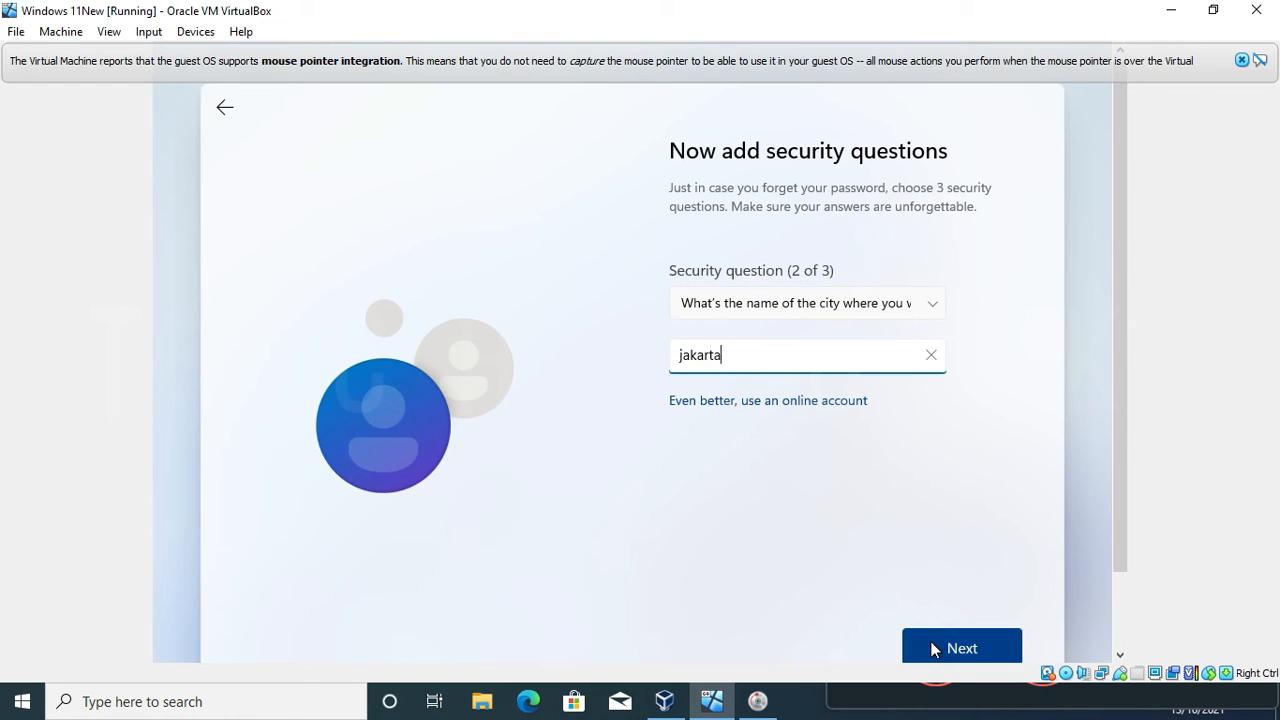
{"action": "left_click", "coordinate": [931, 650]}
{"action": "left_click", "coordinate": [829, 304]}
{"action": "left_click", "coordinate": [800, 324]}
{"action": "left_click", "coordinate": [795, 358]}
{"action": "left_click", "coordinate": [949, 649]}
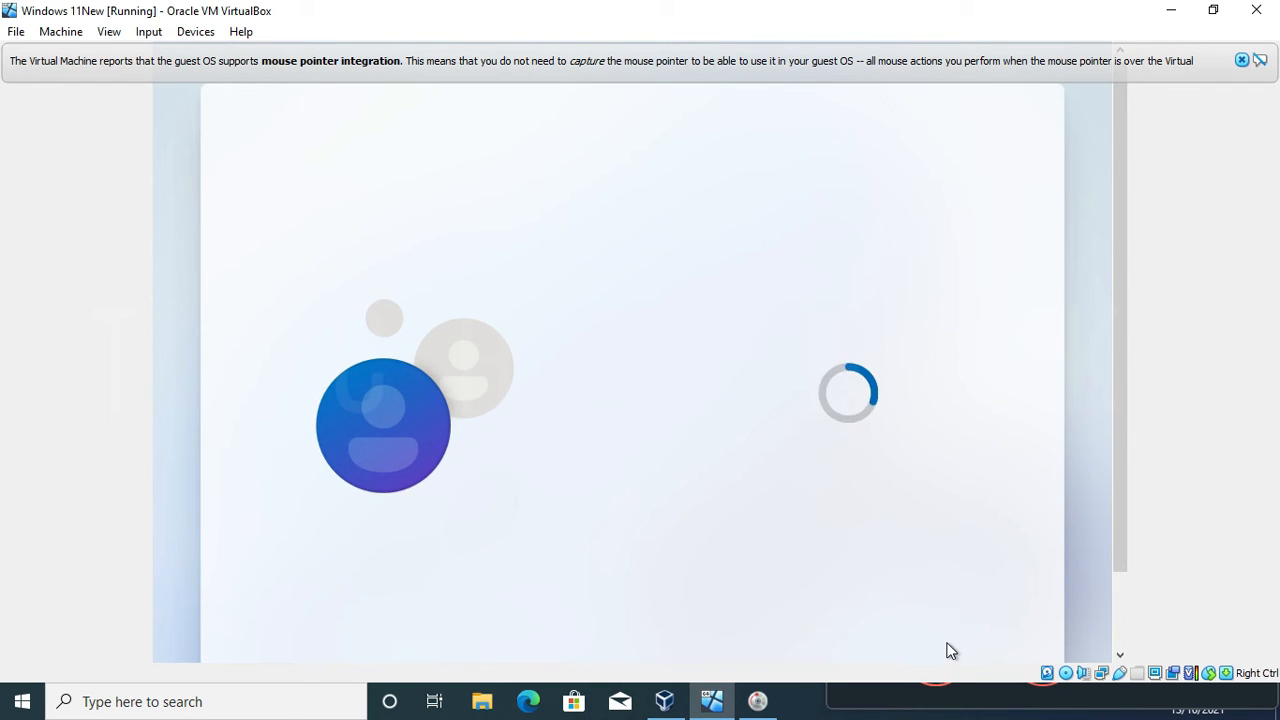
Step: Turn off location, Find my device, optional diagnostics, inking, tailored experiences and advertising ID, then accept
{"action": "left_click", "coordinate": [690, 388]}
{"action": "left_click", "coordinate": [683, 370]}
{"action": "left_click_drag", "start_coordinate": [1017, 367], "coordinate": [1018, 480]}
{"action": "left_click", "coordinate": [689, 512]}
{"action": "left_click", "coordinate": [691, 384]}
{"action": "left_click", "coordinate": [698, 512]}
{"action": "left_click", "coordinate": [684, 596]}
{"action": "left_click", "coordinate": [937, 642]}
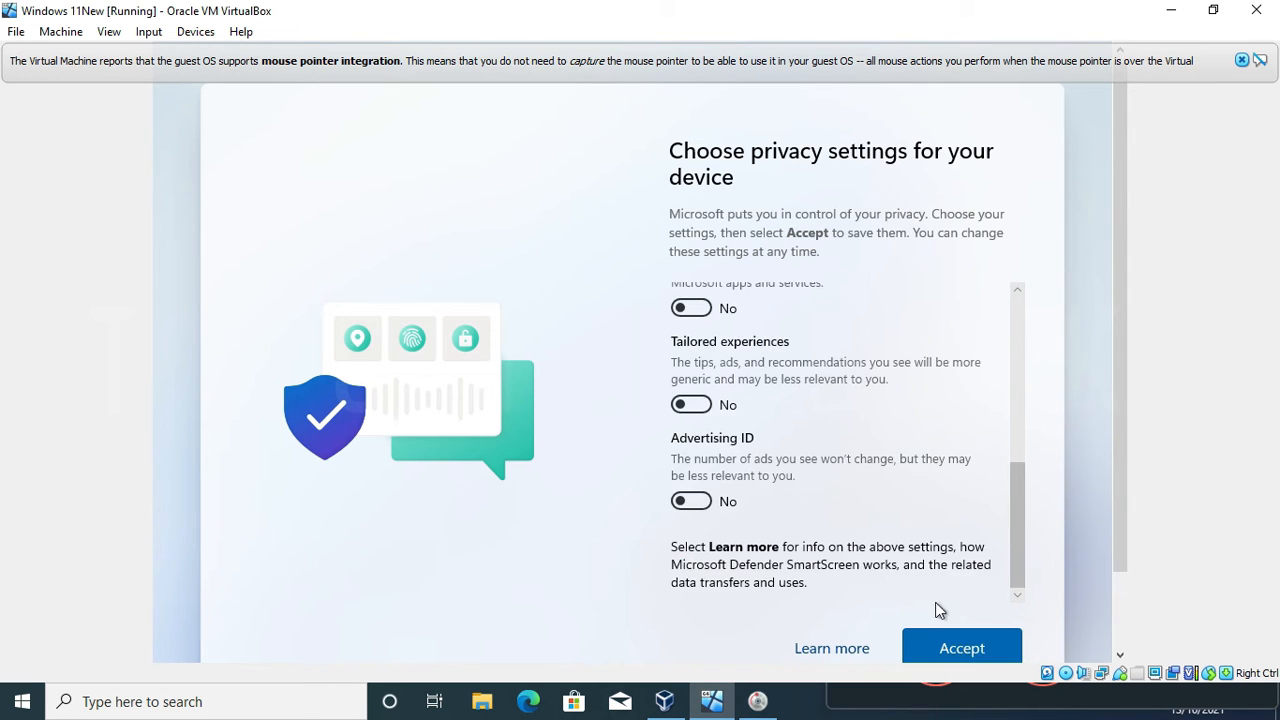
{"action": "left_click", "coordinate": [940, 645]}
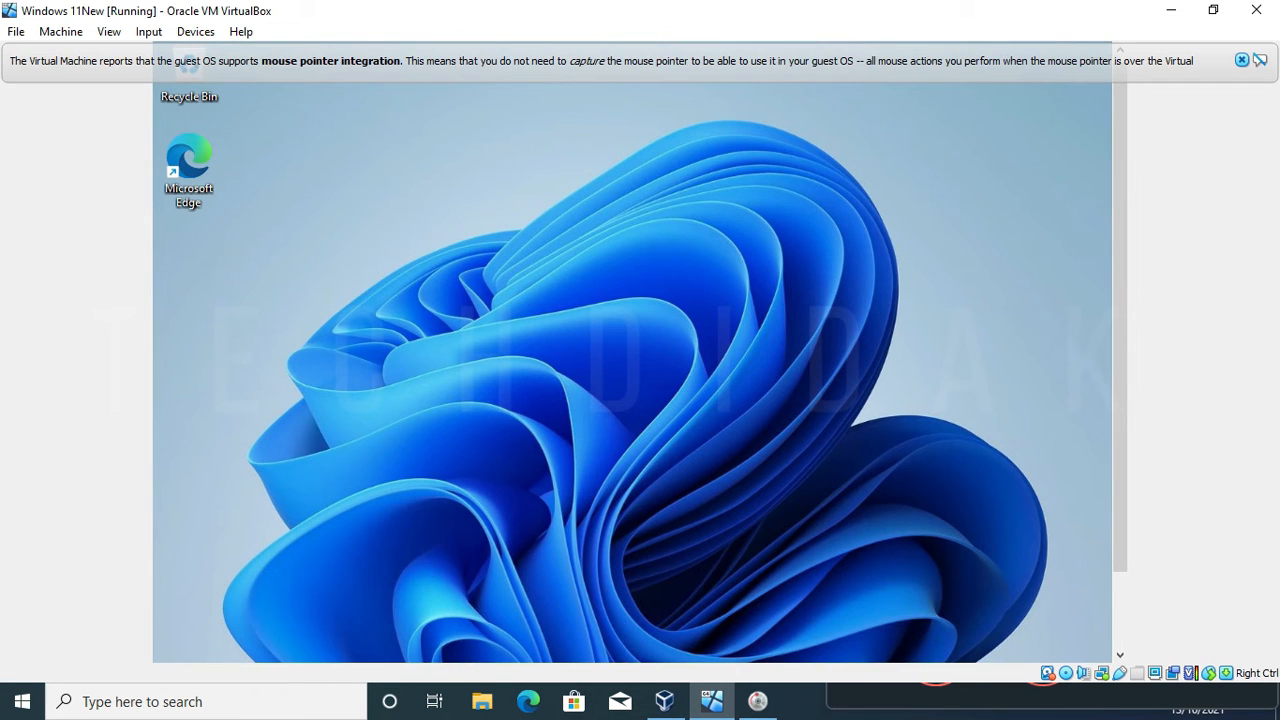
Step: Switch the VM window to full-screen mode
{"action": "left_click", "coordinate": [106, 31]}
{"action": "left_click", "coordinate": [135, 51]}
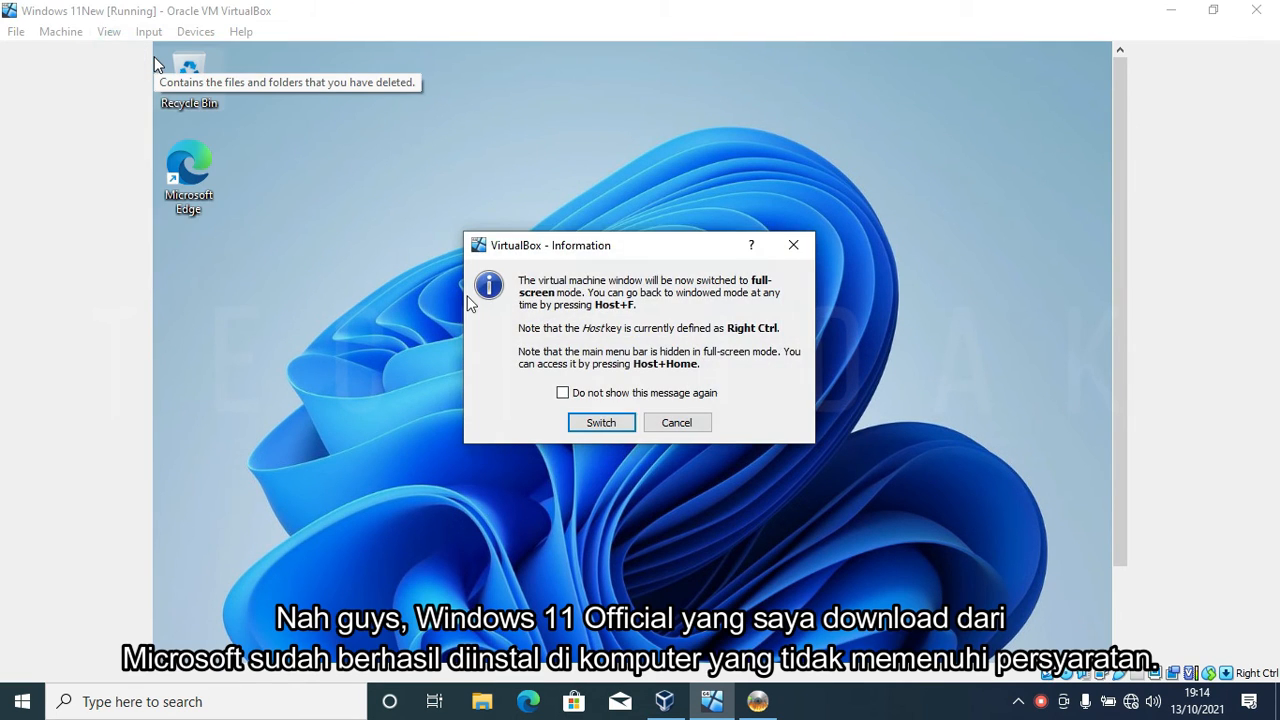
{"action": "left_click", "coordinate": [580, 420]}
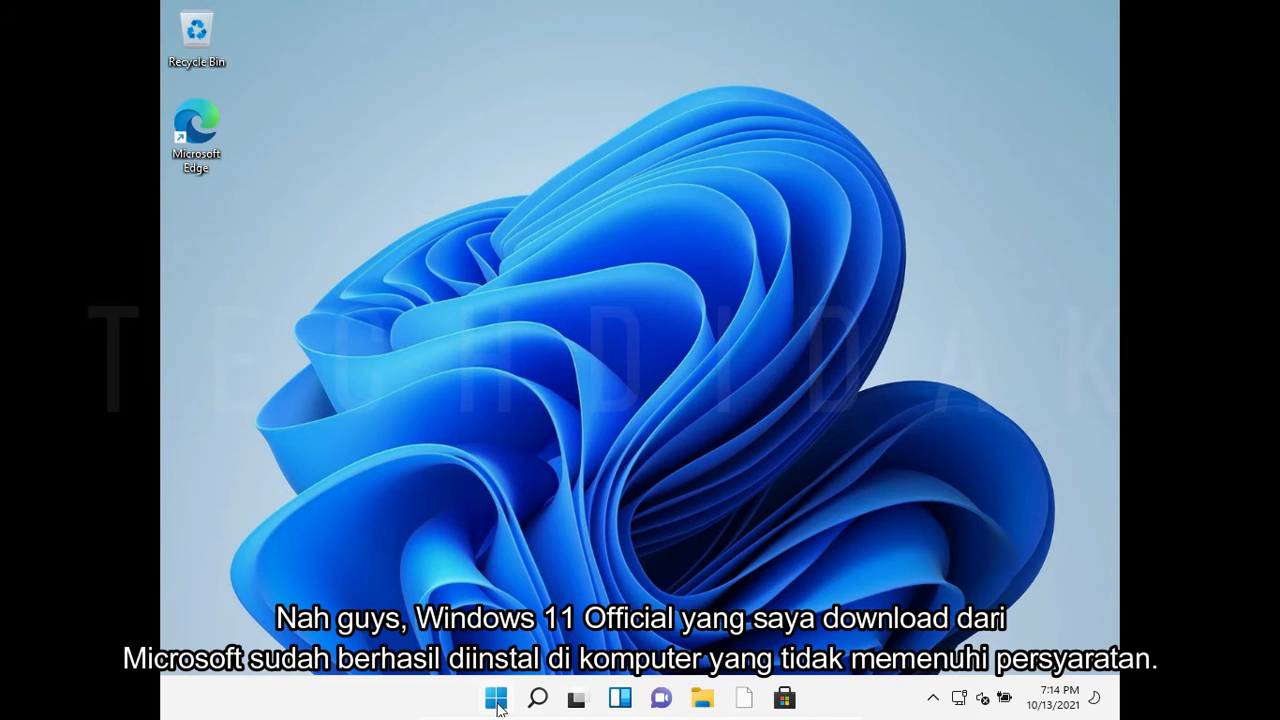
Step: Open Settings maximized in the guest and go to System > About showing Windows 11 Pro 21H2
{"action": "left_click", "coordinate": [496, 700]}
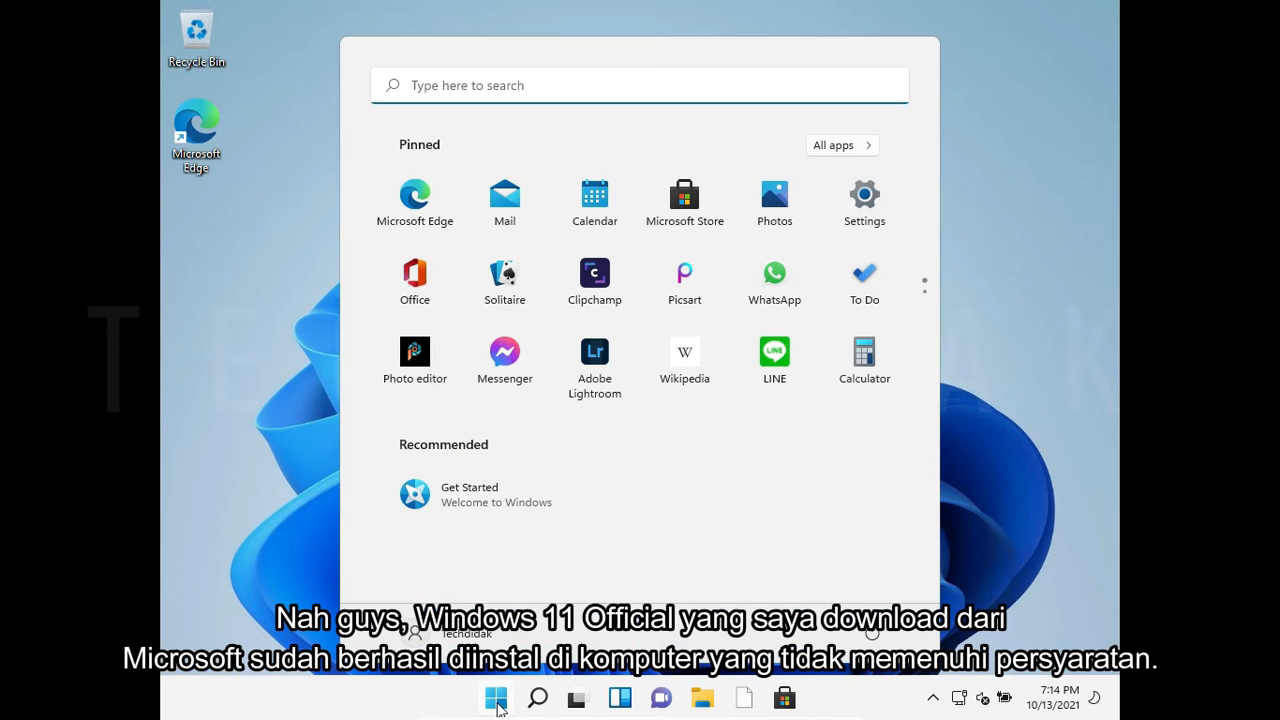
{"action": "left_click", "coordinate": [865, 202]}
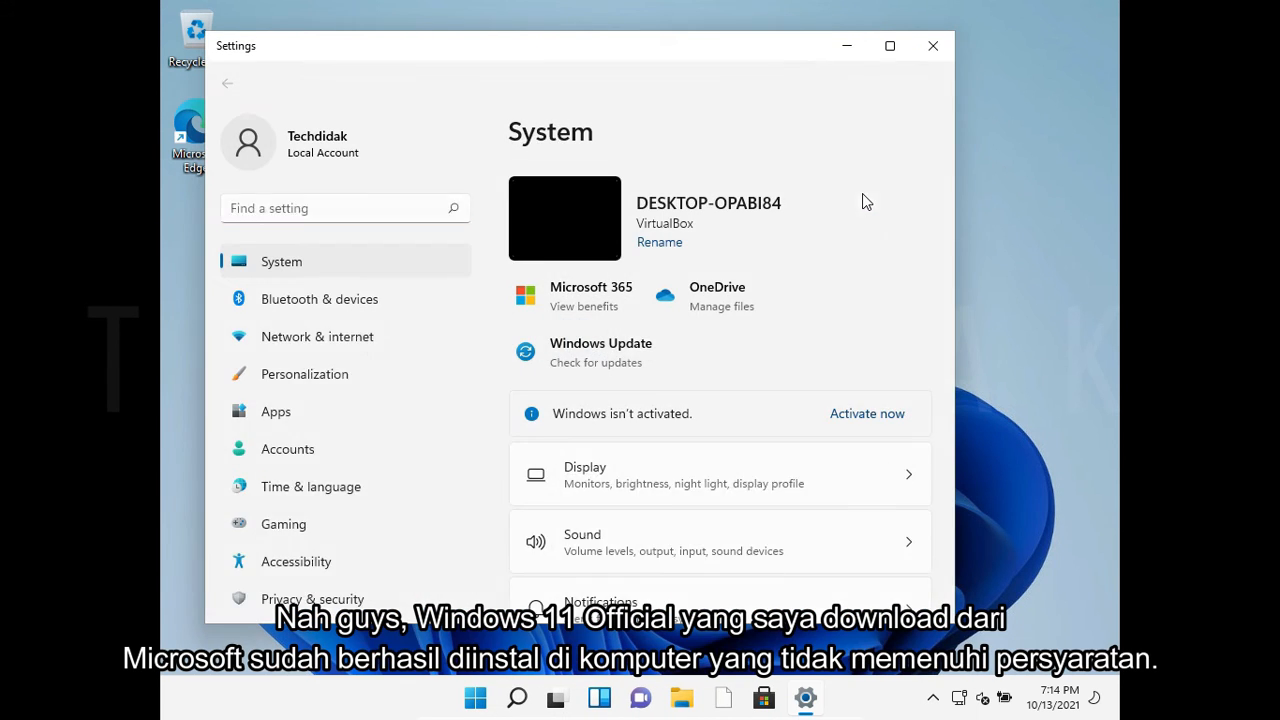
{"action": "left_click", "coordinate": [889, 47]}
{"action": "scroll", "coordinate": [1117, 350], "scroll_direction": "down", "scroll_amount": 6}
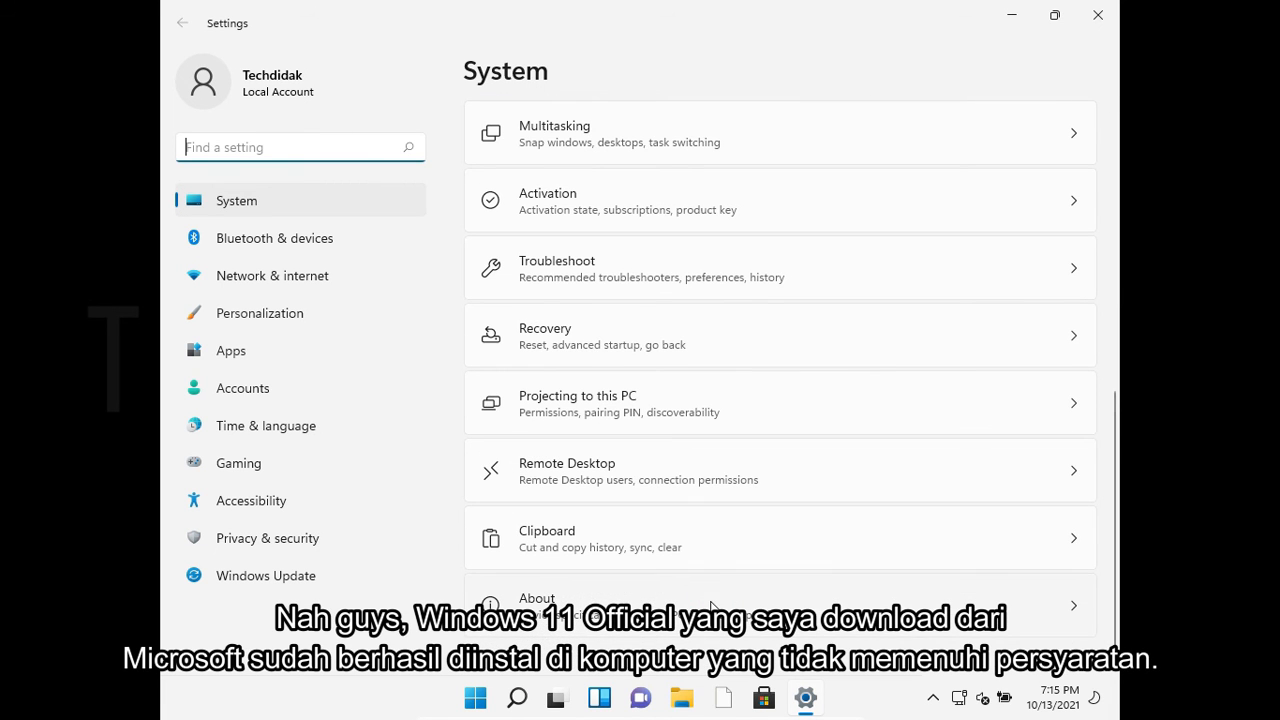
{"action": "left_click", "coordinate": [712, 605]}
{"action": "scroll", "coordinate": [1117, 268], "scroll_direction": "down", "scroll_amount": 3}
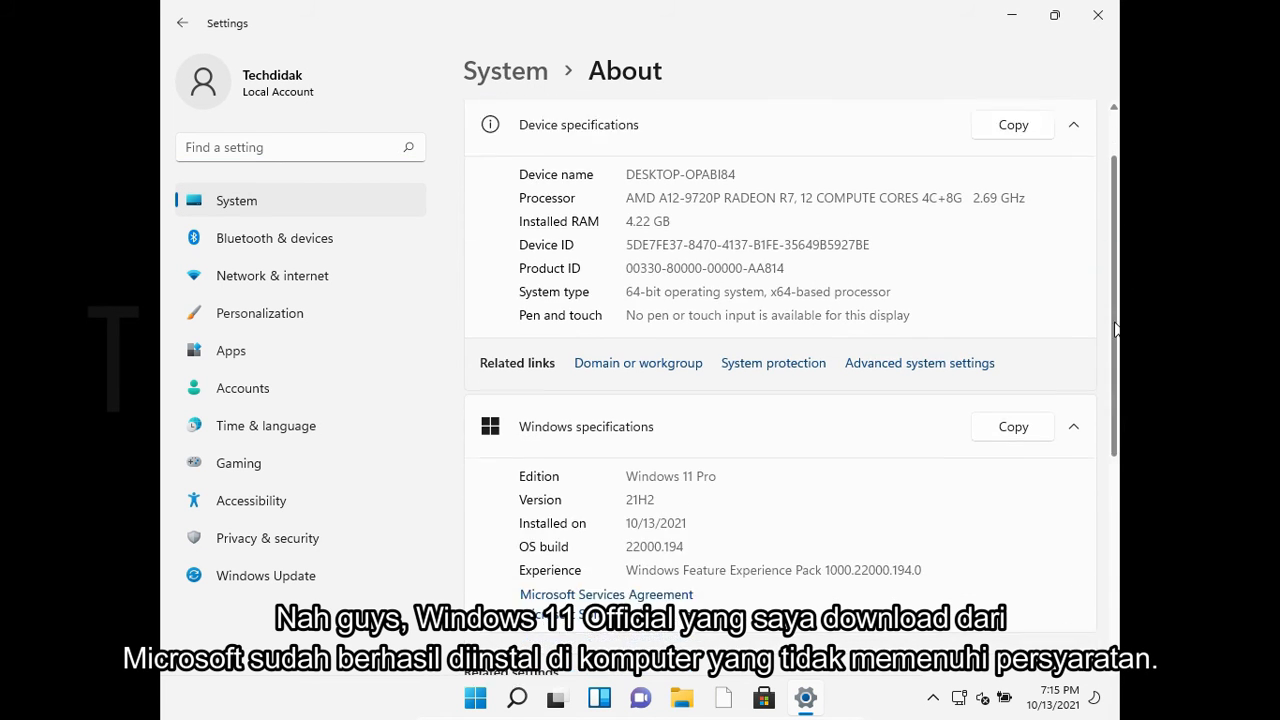
{"action": "left_click", "coordinate": [519, 272]}
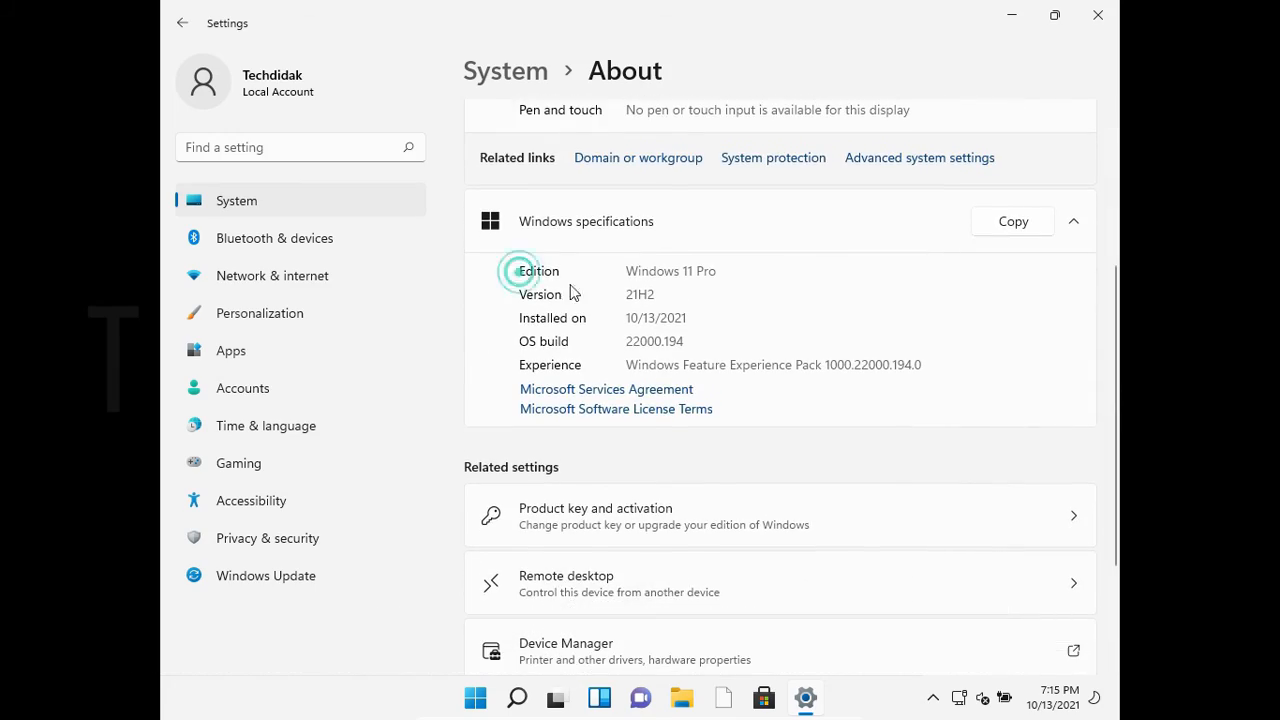